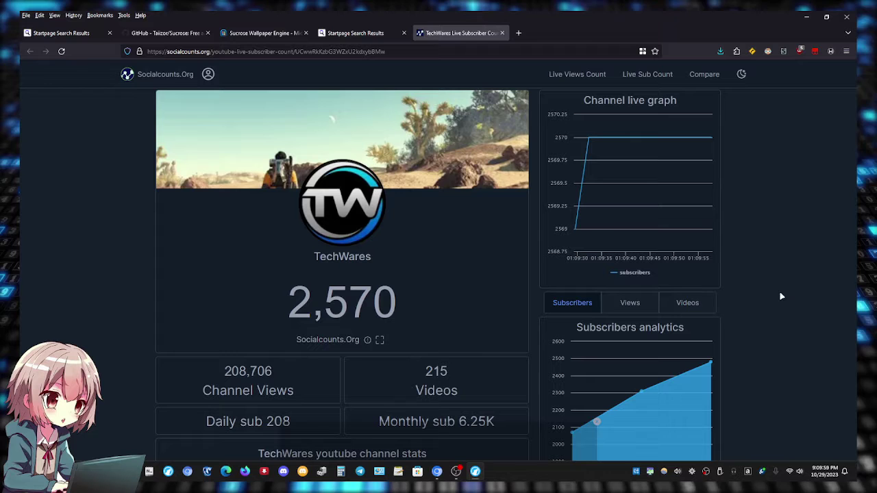
# Step: Open the Sucrose Wallpaper Engine page on the Microsoft Store and examine its title, screenshots and description
pyautogui.click(259, 33)
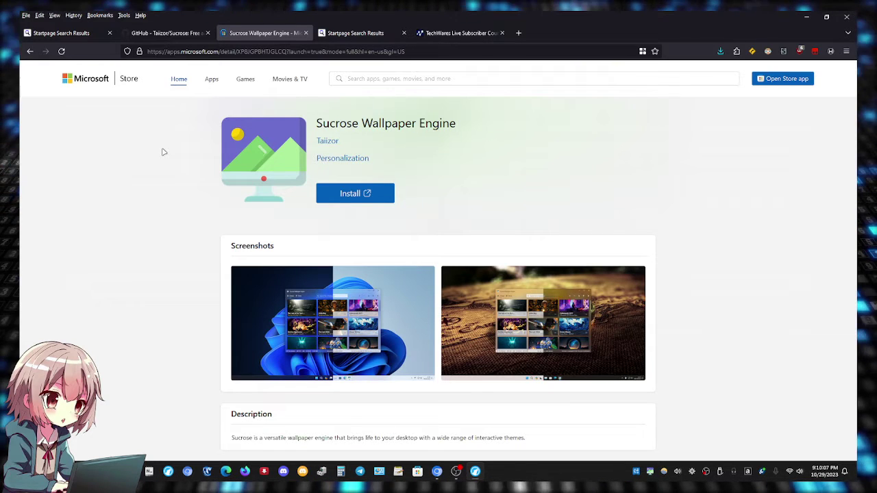
pyautogui.scroll(-2, 189, 137)
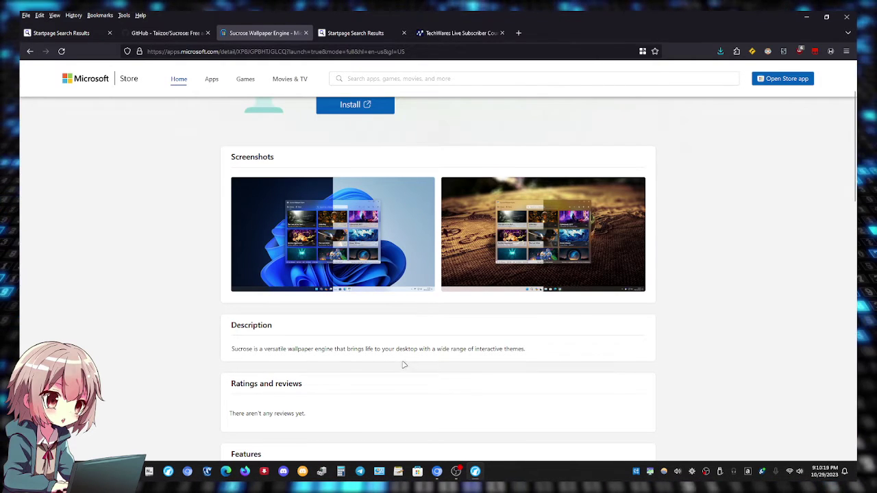
pyautogui.scroll(2, 388, 376)
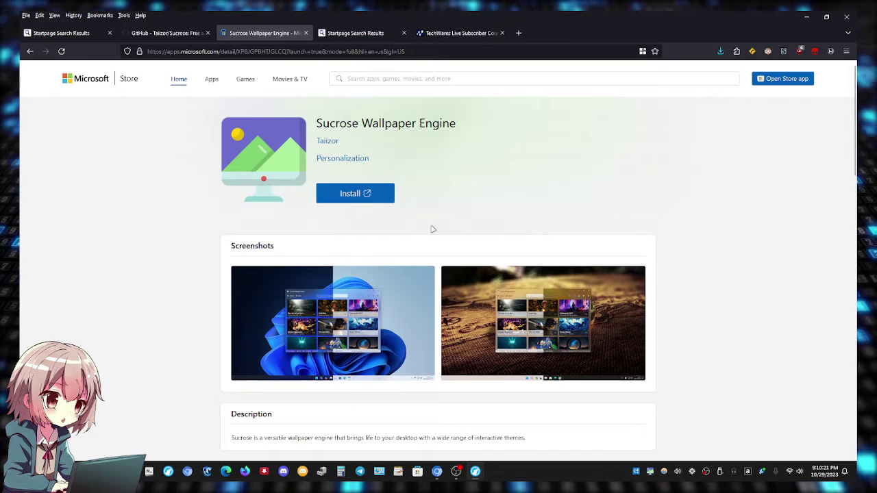
pyautogui.moveTo(311, 117); pyautogui.dragTo(470, 121)
pyautogui.click(470, 121)
# Step: Enlarge the store page to 140% to read the listing's title, reduce it to 110% and highlight the title
pyautogui.hotkey('ctrl', '+')
pyautogui.hotkey('ctrl', '+')
pyautogui.hotkey('ctrl', '+')
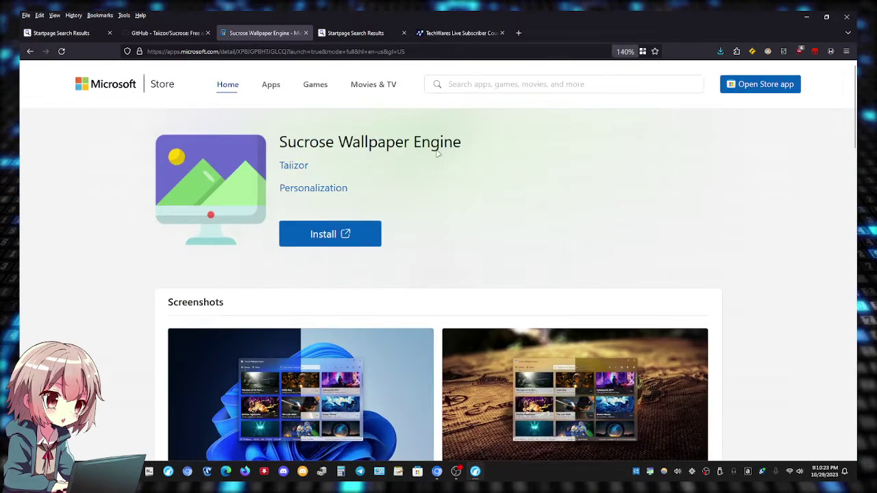
pyautogui.moveTo(255, 147); pyautogui.dragTo(470, 152)
pyautogui.click(467, 167)
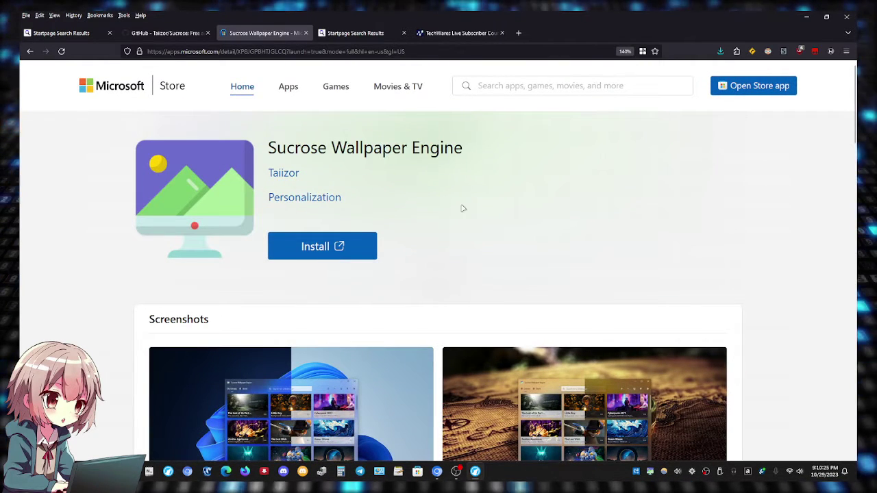
pyautogui.hotkey('ctrl', '-')
pyautogui.hotkey('ctrl', '-')
pyautogui.hotkey('ctrl', '-')
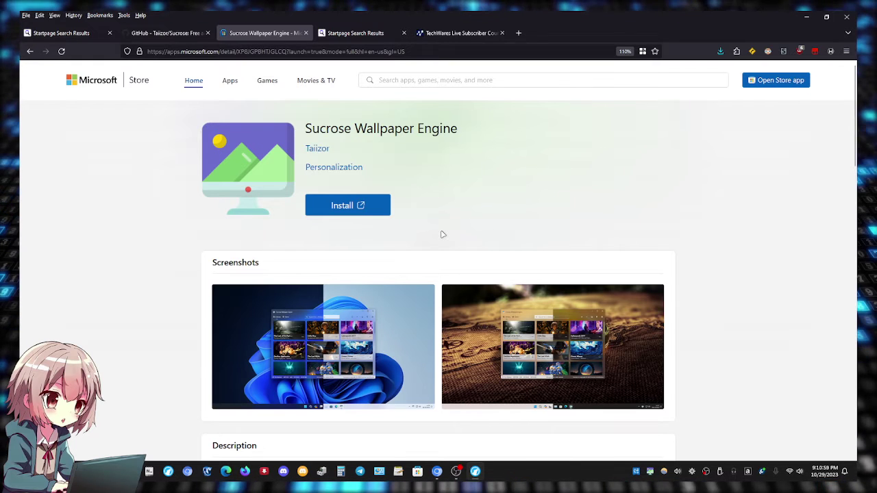
pyautogui.moveTo(304, 128); pyautogui.dragTo(479, 132)
pyautogui.click(477, 132)
# Step: Switch to the Sucrose GitHub repository, enlarge the page to 120% and examine the file list and README introduction
pyautogui.click(167, 33)
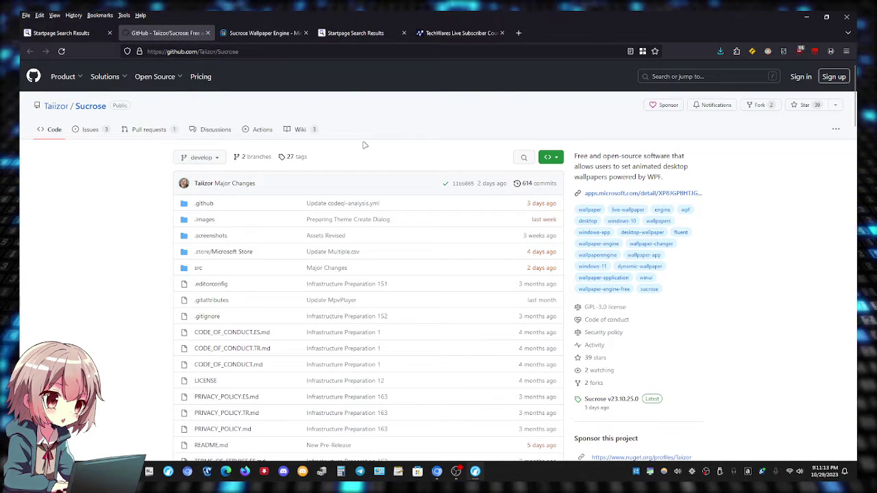
pyautogui.hotkey('ctrl', '+')
pyautogui.hotkey('ctrl', '+')
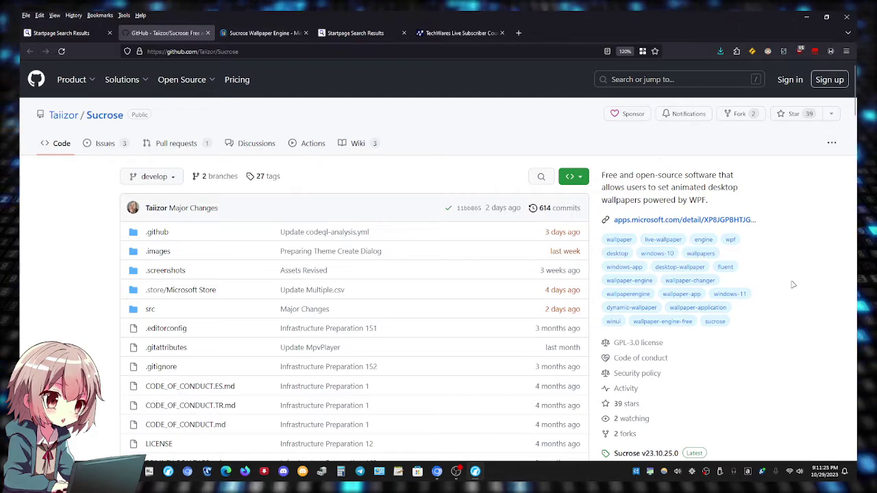
pyautogui.scroll(-1, 792, 284)
pyautogui.scroll(-6, 792, 285)
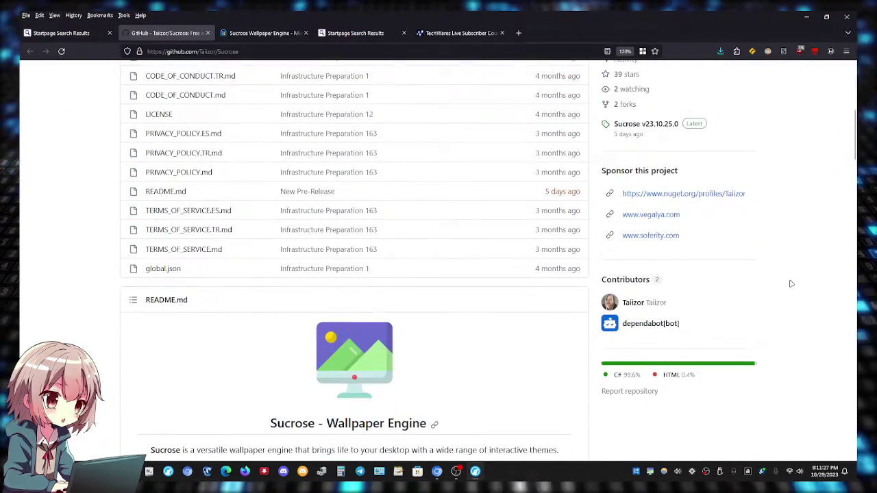
pyautogui.scroll(-7, 788, 280)
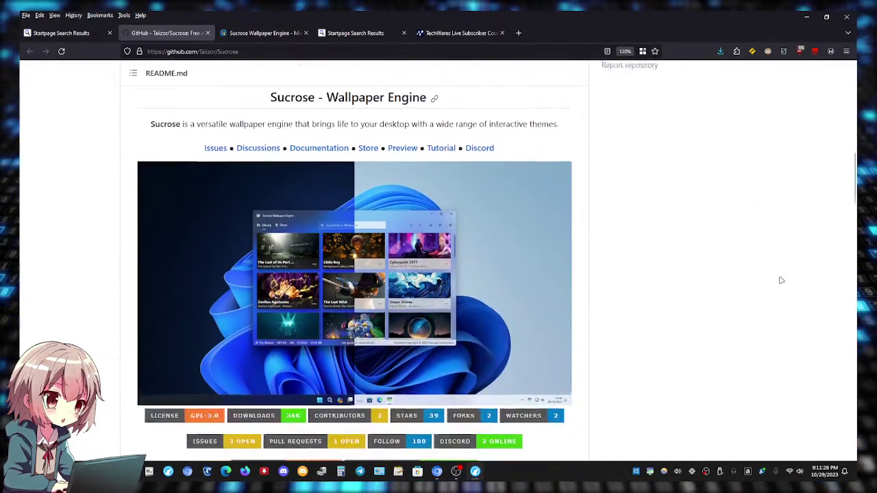
# Step: Examine the README's Wallpaper Varieties table, covering each theme type's example, interactivity, resolution and performance
pyautogui.scroll(-1, 696, 272)
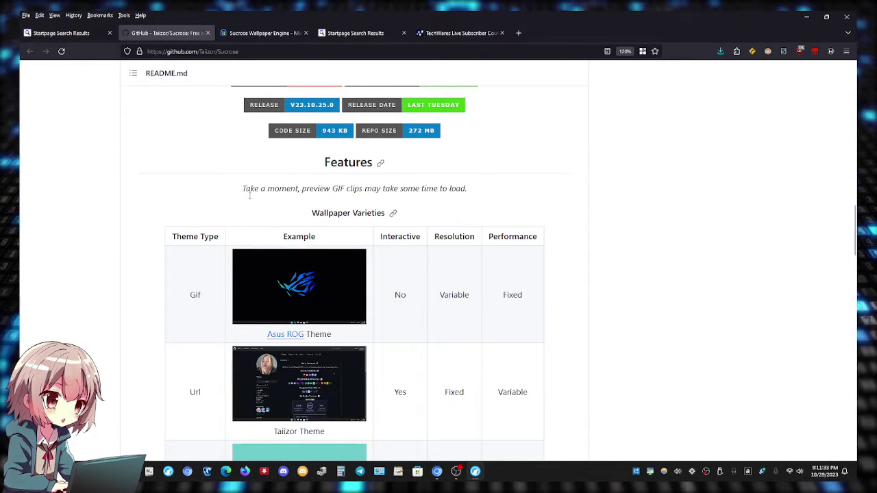
pyautogui.scroll(-4, 528, 228)
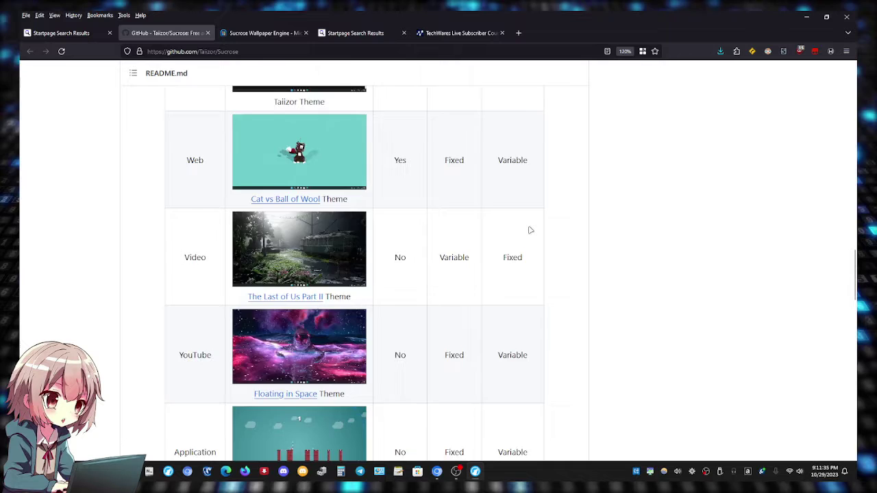
pyautogui.scroll(-3, 528, 231)
pyautogui.scroll(6, 528, 230)
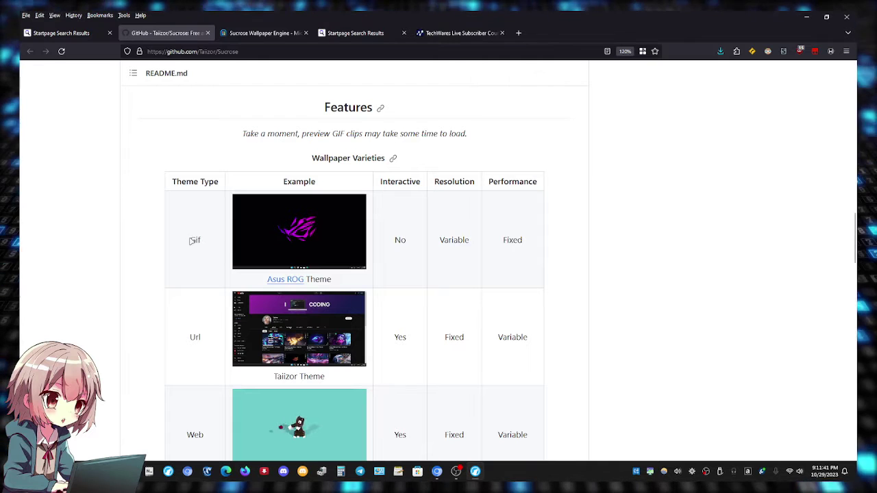
pyautogui.scroll(-1, 194, 273)
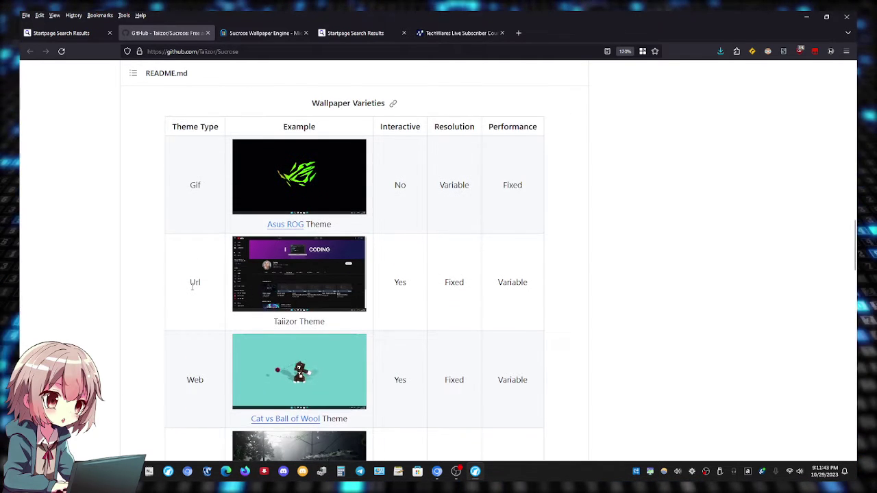
pyautogui.scroll(-2, 195, 288)
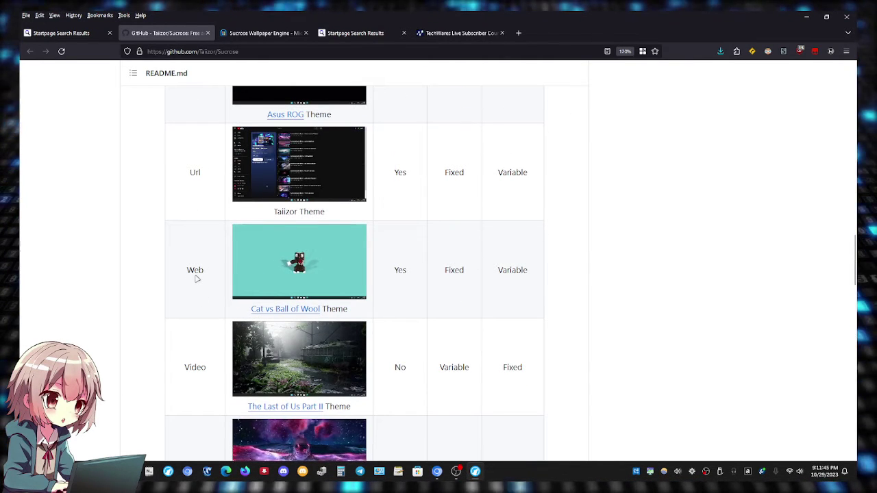
pyautogui.scroll(-2, 191, 359)
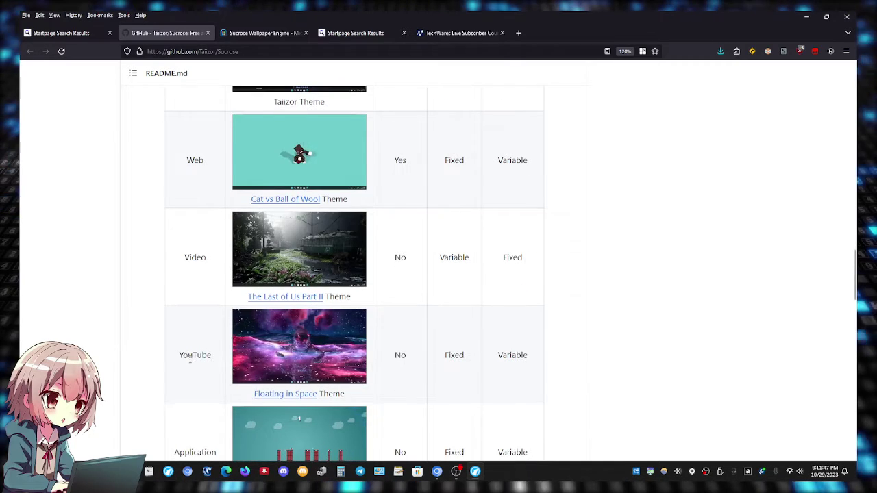
pyautogui.scroll(-1, 190, 343)
pyautogui.scroll(-2, 191, 311)
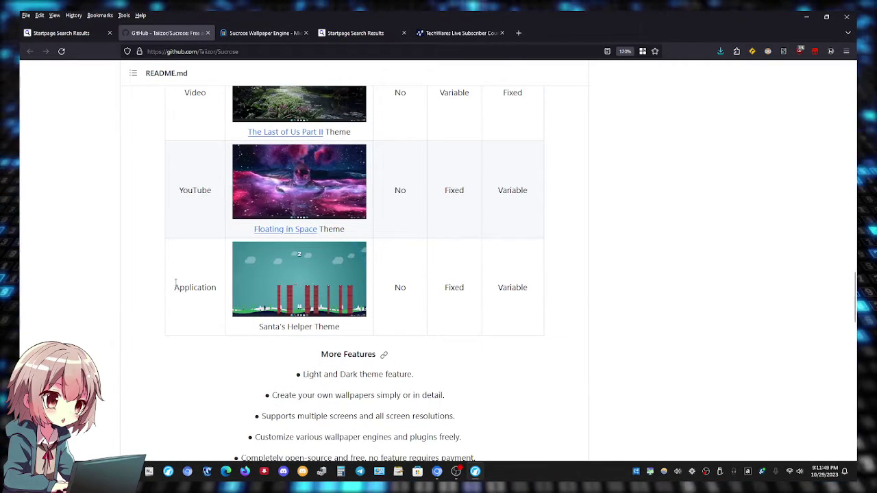
# Step: Read the README's More Features, Create and Share Themes, and Performance sections
pyautogui.scroll(-2, 202, 291)
pyautogui.tripleClick(310, 251)
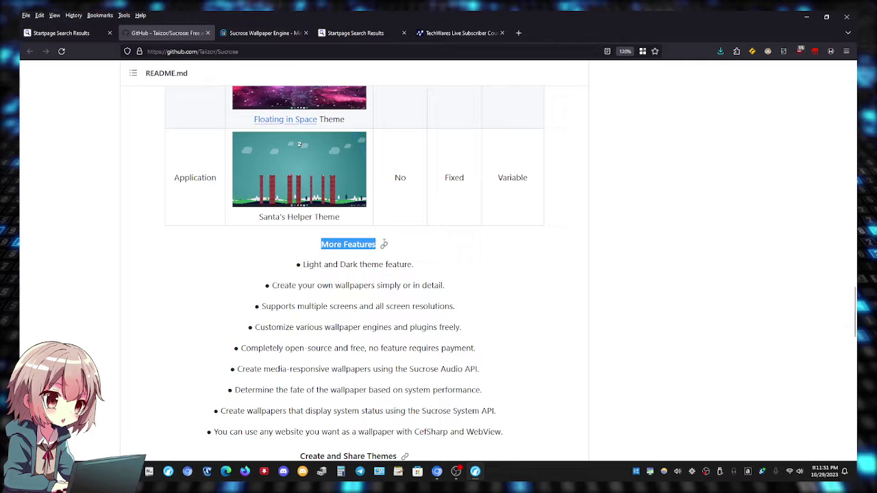
pyautogui.click(466, 248)
pyautogui.scroll(-1, 464, 251)
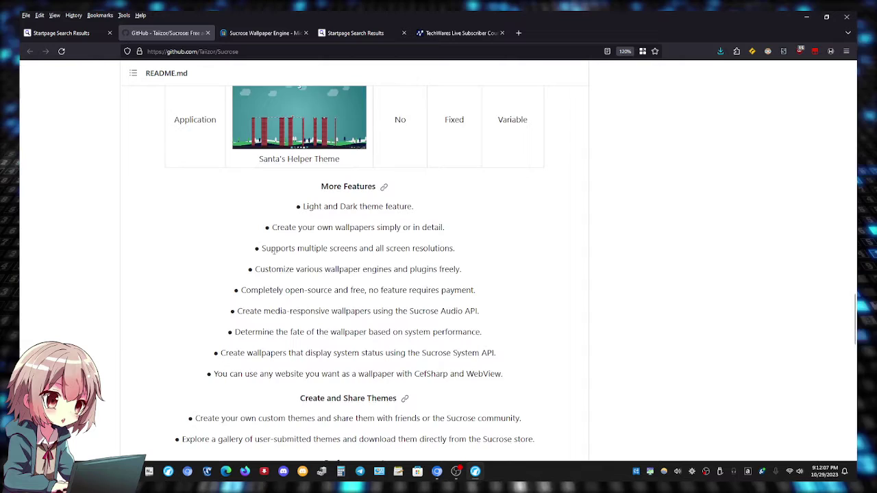
pyautogui.scroll(-1, 274, 251)
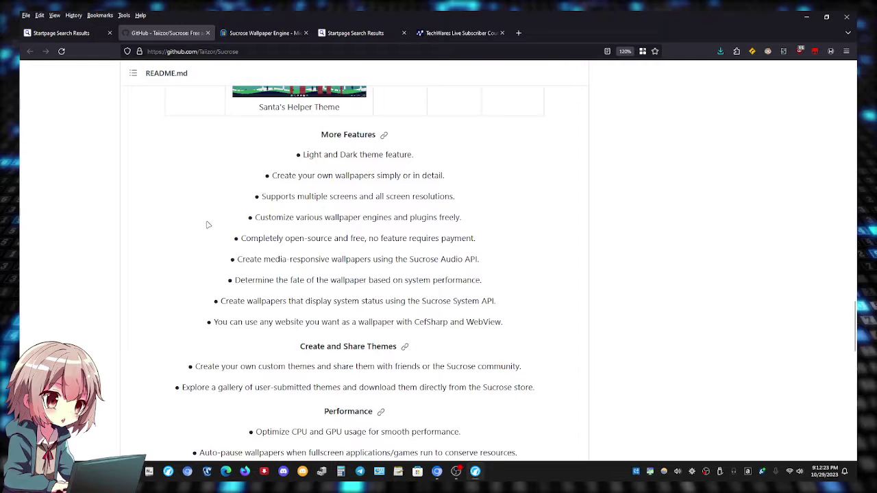
pyautogui.scroll(-3, 208, 225)
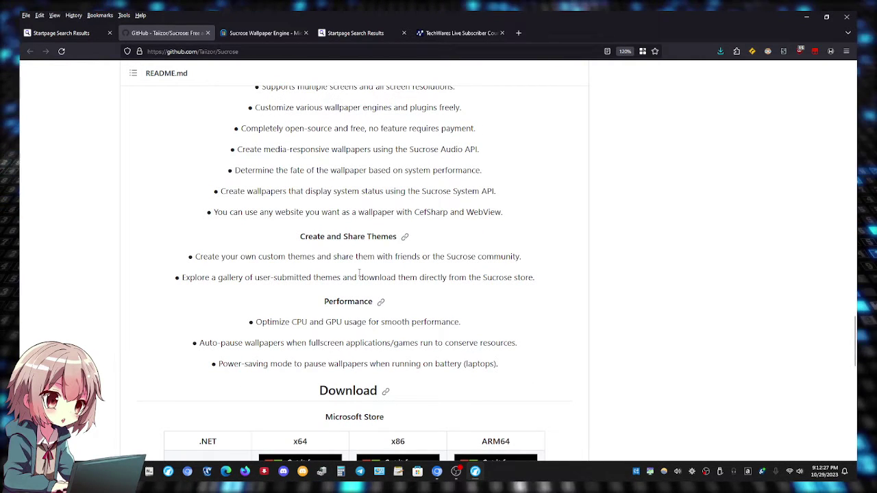
pyautogui.scroll(1, 359, 274)
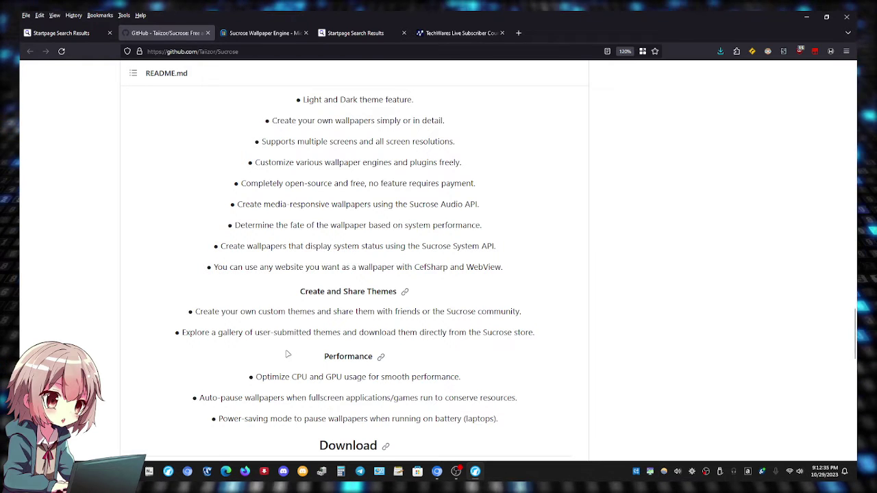
# Step: Examine the README's Download section, comparing the Microsoft Store and GitHub options for each .NET version and architecture
pyautogui.scroll(-3, 274, 326)
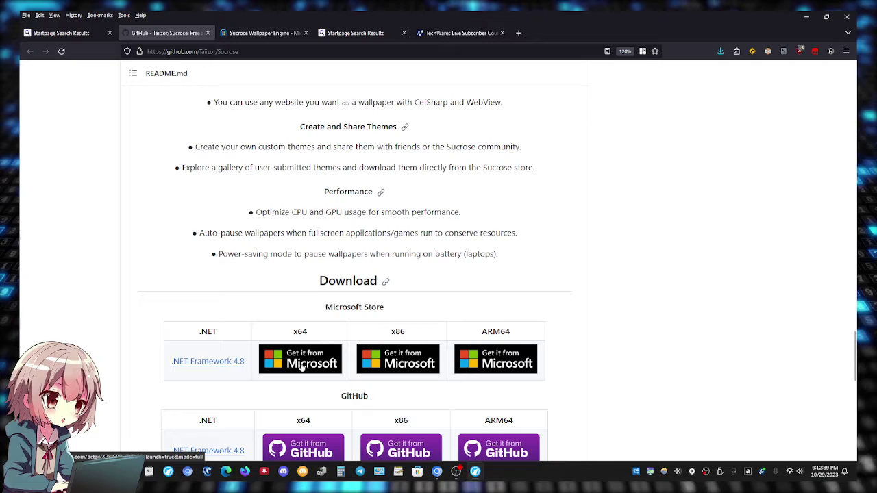
pyautogui.scroll(1, 301, 366)
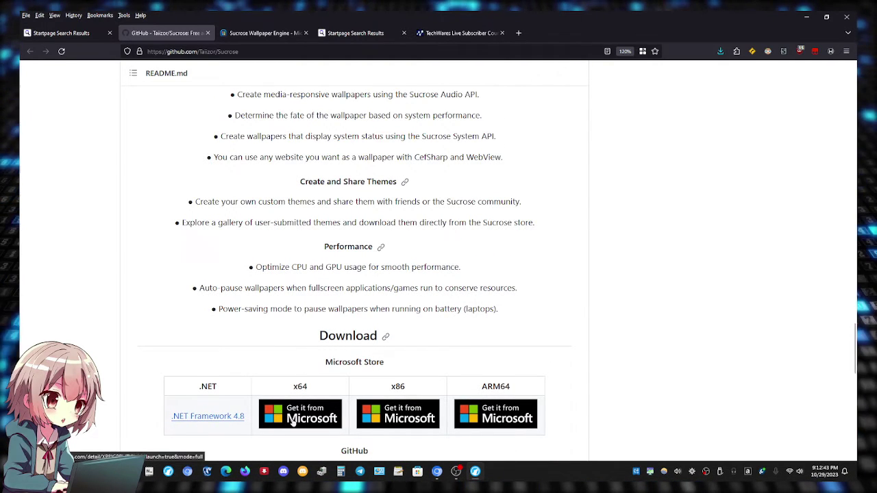
pyautogui.scroll(-3, 297, 415)
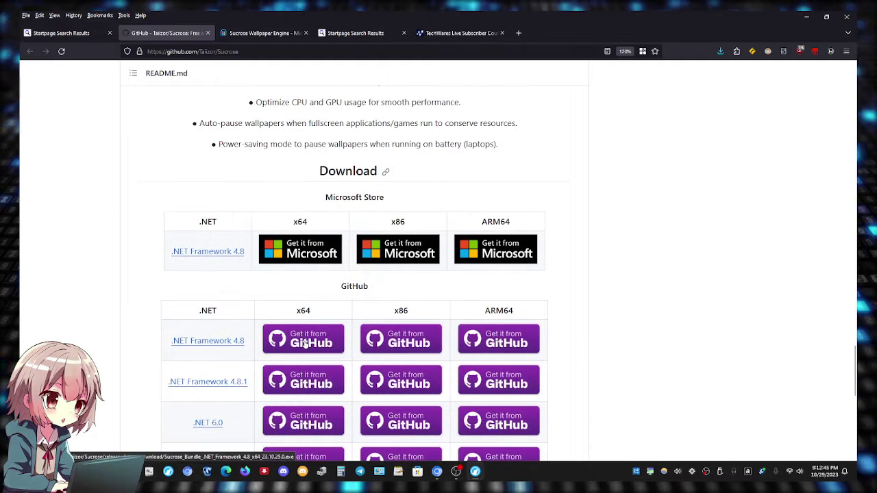
pyautogui.scroll(1, 304, 346)
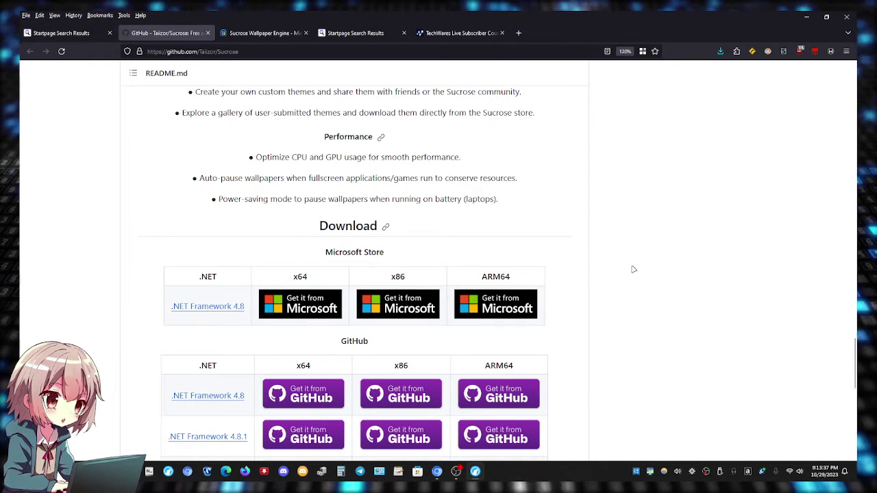
# Step: Switch to Sucrose Wallpaper Engine from the desktop and toggle its theme to light and back to dark
pyautogui.click(857, 474)
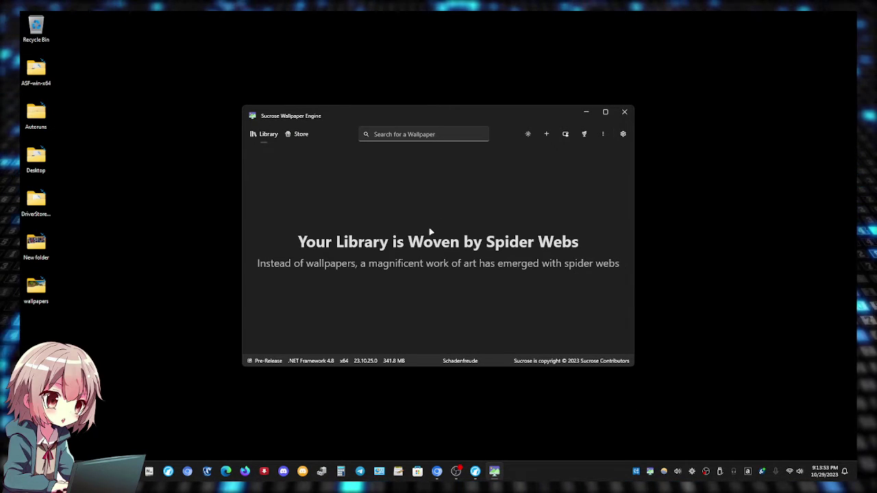
pyautogui.click(528, 134)
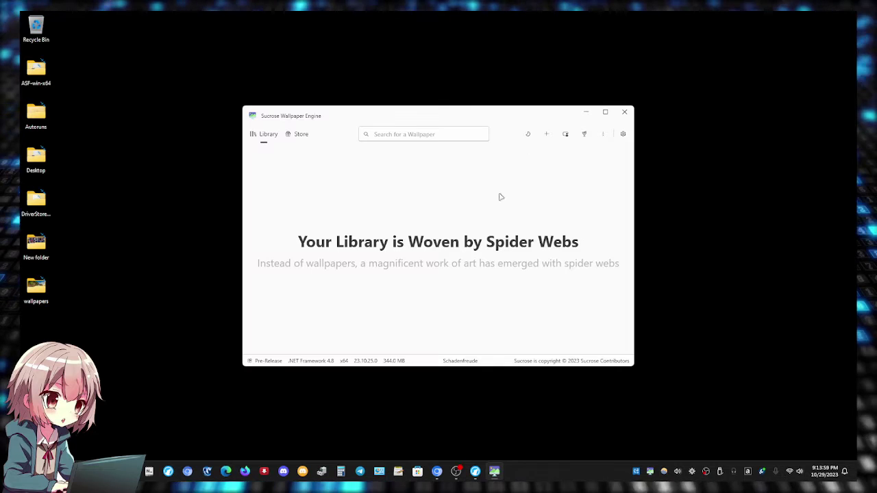
pyautogui.click(528, 135)
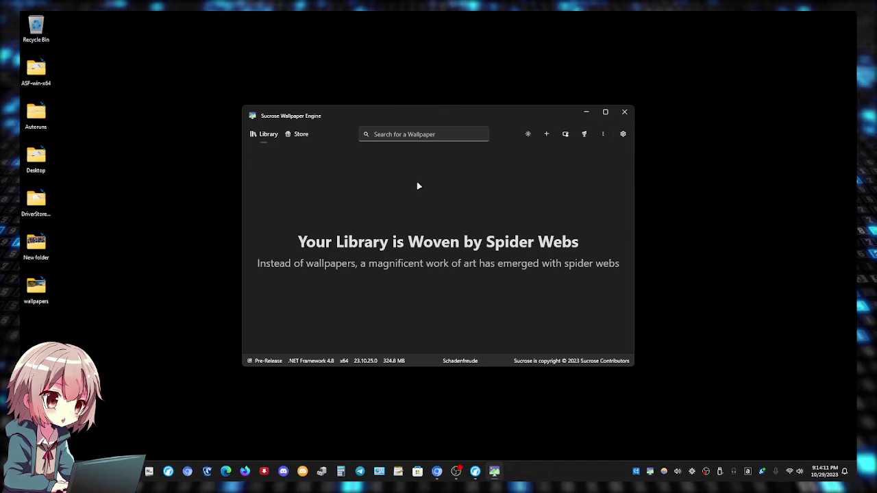
# Step: Open the application settings and review the choices for Application Language, keeping English (v0.7)
pyautogui.click(624, 134)
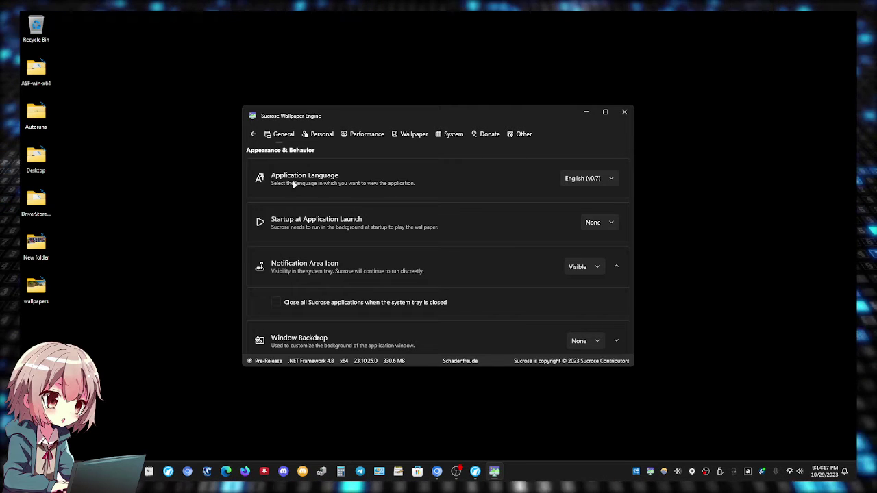
pyautogui.click(598, 182)
pyautogui.click(600, 139)
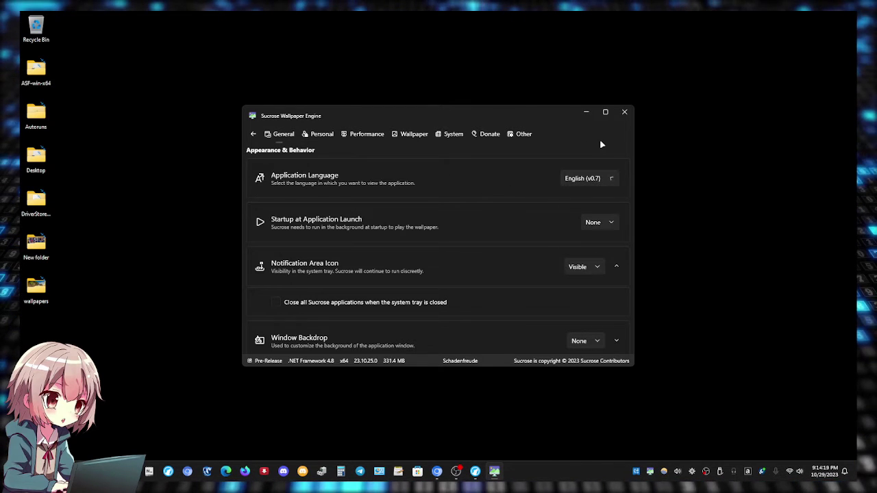
pyautogui.click(597, 179)
pyautogui.scroll(1, 596, 219)
pyautogui.scroll(-1, 596, 219)
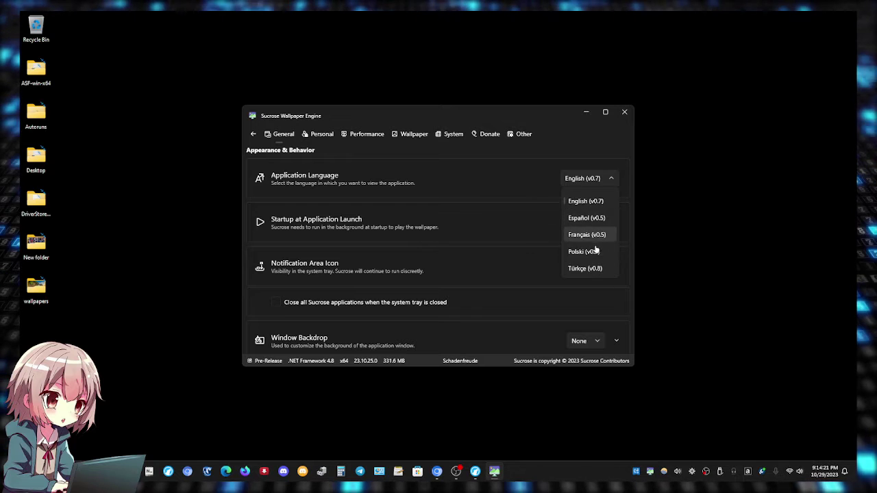
pyautogui.scroll(1, 596, 219)
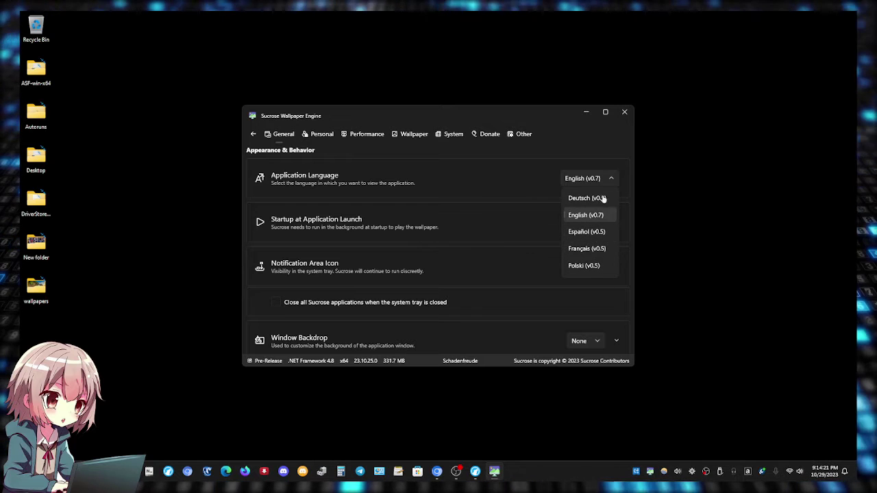
pyautogui.click(589, 142)
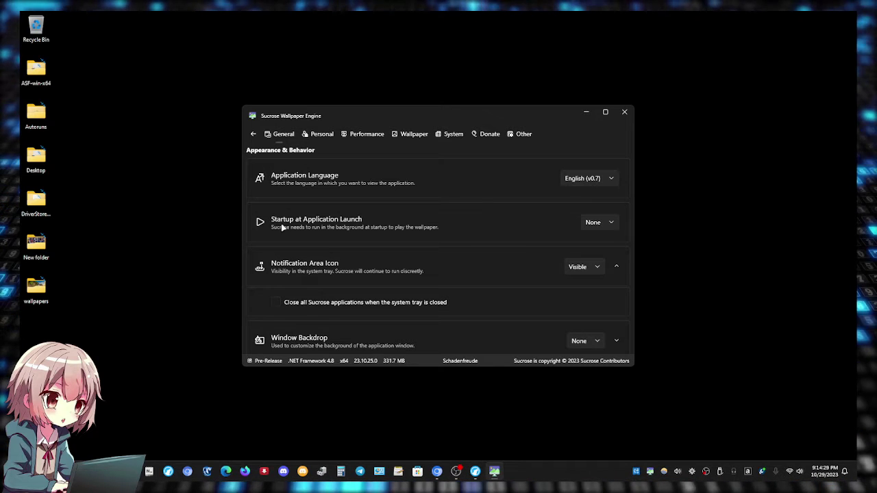
# Step: Review the Startup at Application Launch choices, keeping None, and look over the notification icon and window backdrop settings
pyautogui.click(606, 222)
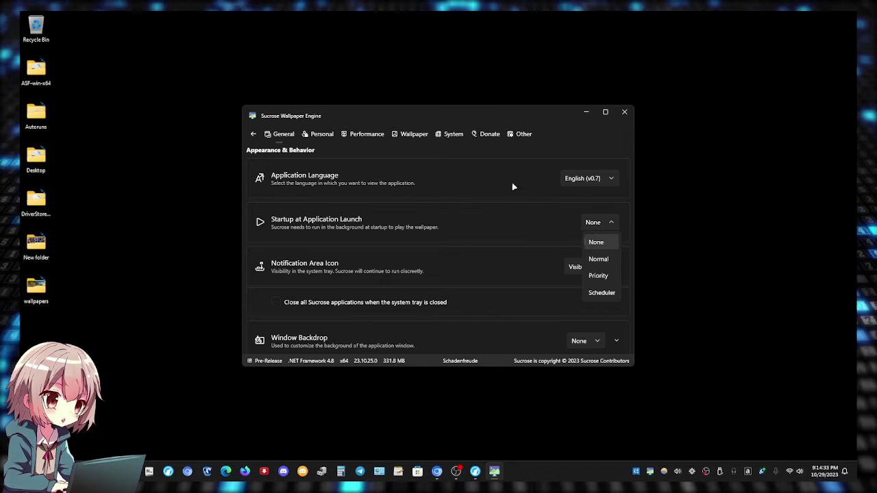
pyautogui.click(478, 159)
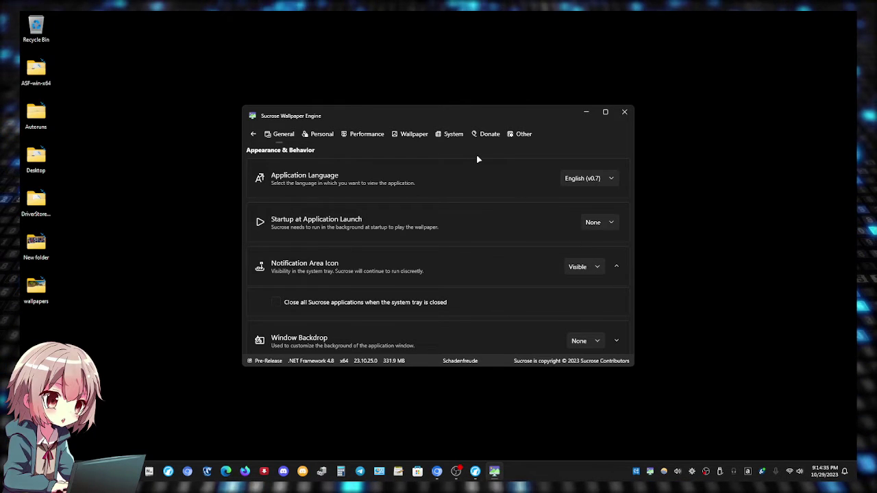
pyautogui.scroll(-1, 476, 160)
pyautogui.scroll(-2, 327, 220)
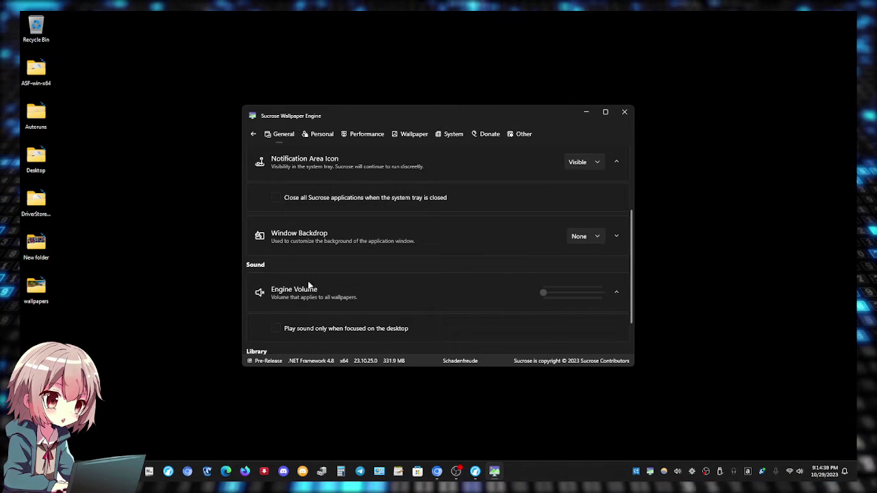
# Step: Try the Engine Volume at its maximum and return it to zero
pyautogui.scroll(-1, 309, 285)
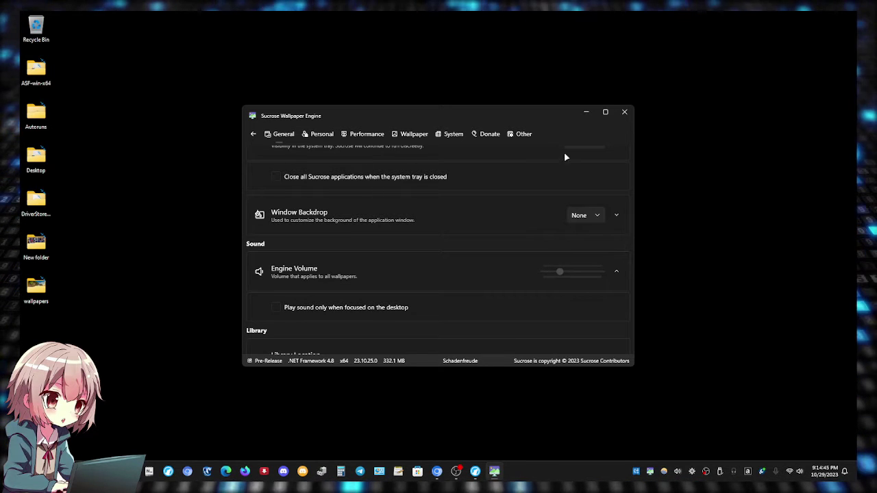
pyautogui.click(560, 272)
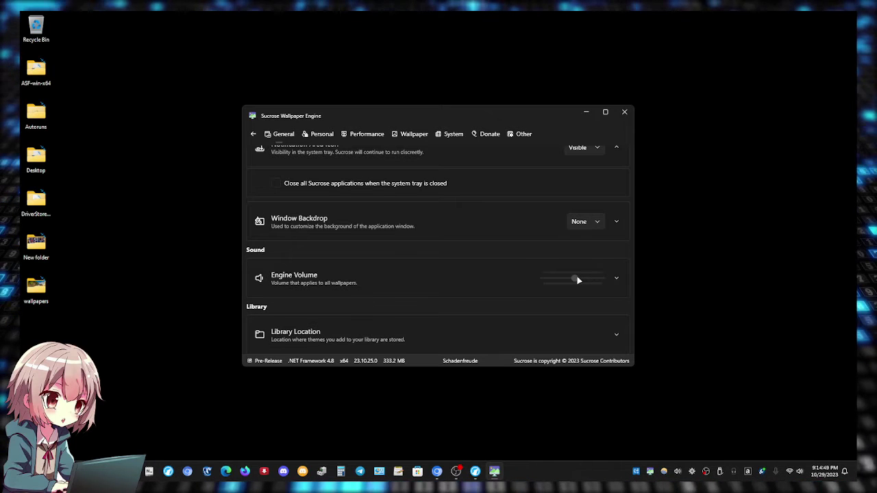
pyautogui.moveTo(543, 278); pyautogui.dragTo(605, 284)
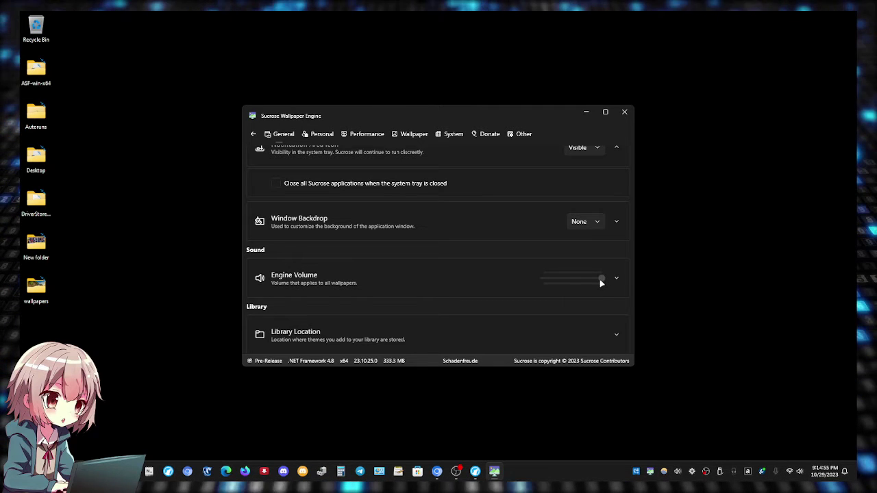
pyautogui.moveTo(601, 280); pyautogui.dragTo(534, 281)
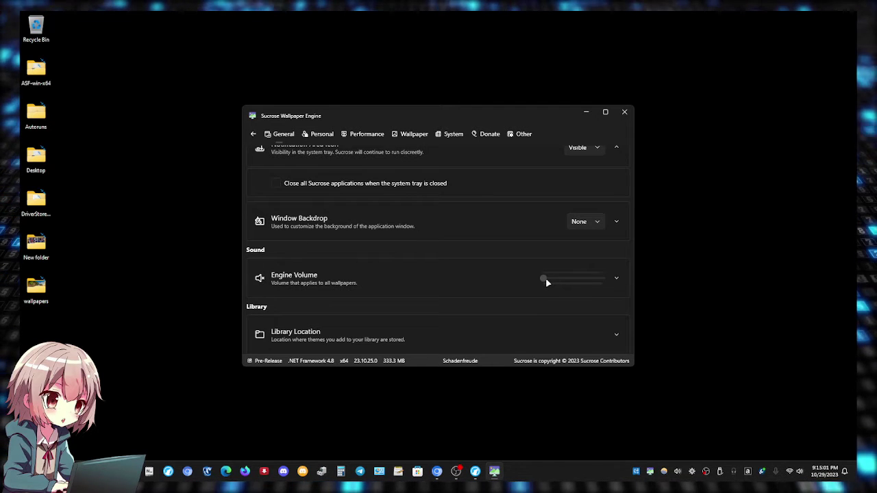
pyautogui.moveTo(543, 280); pyautogui.dragTo(514, 281)
pyautogui.scroll(2, 452, 259)
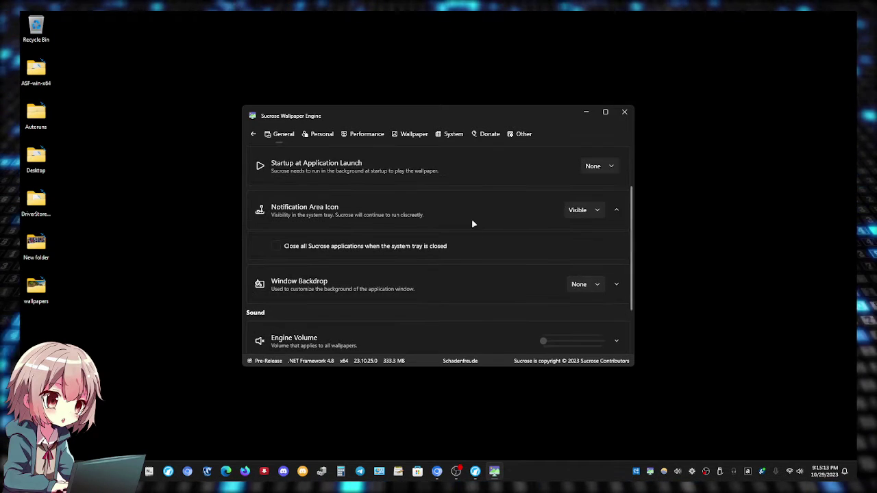
# Step: Leave the settings for the wallpaper Store and enlarge the window to show three columns of wallpapers
pyautogui.click(253, 134)
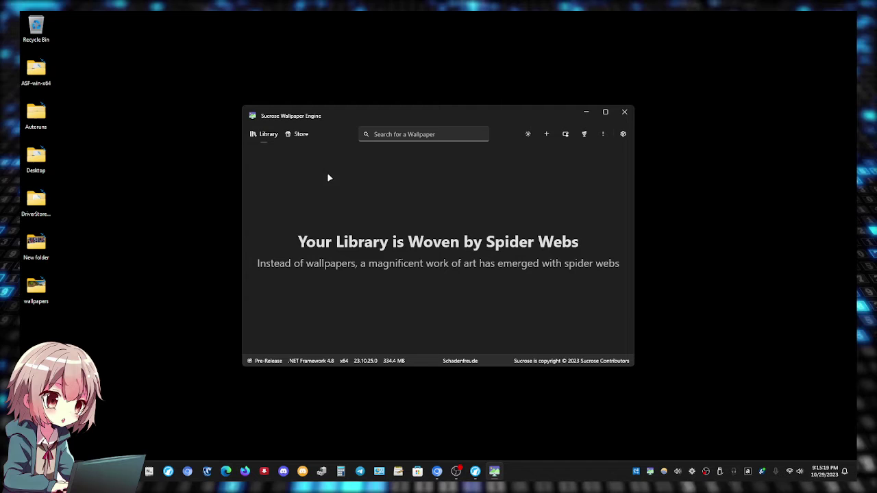
pyautogui.click(302, 135)
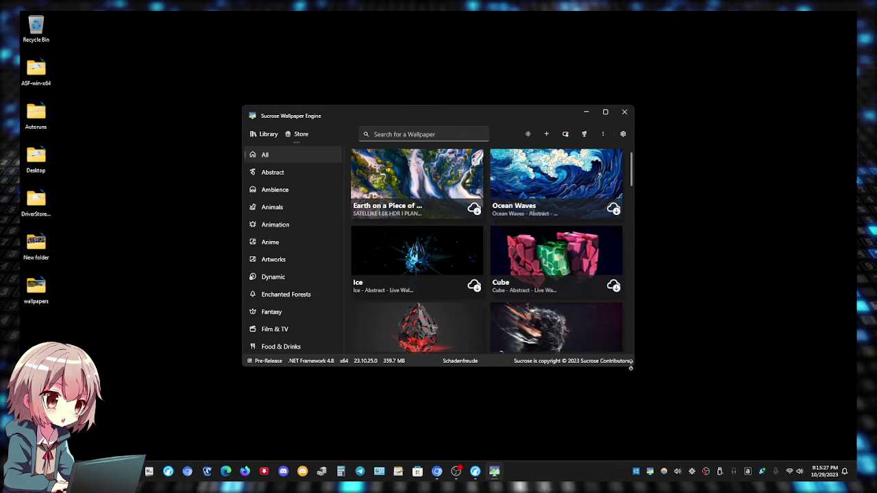
pyautogui.moveTo(634, 364); pyautogui.dragTo(772, 441)
pyautogui.moveTo(561, 115); pyautogui.dragTo(510, 80)
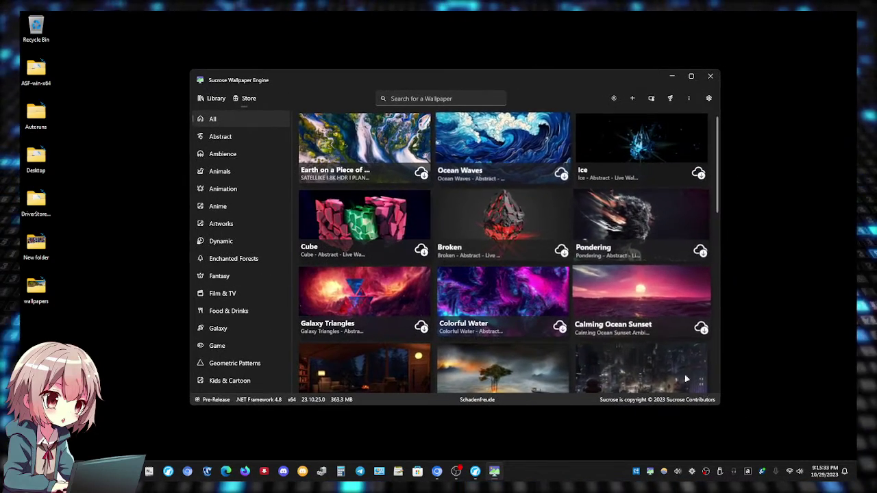
pyautogui.moveTo(722, 410); pyautogui.dragTo(723, 432)
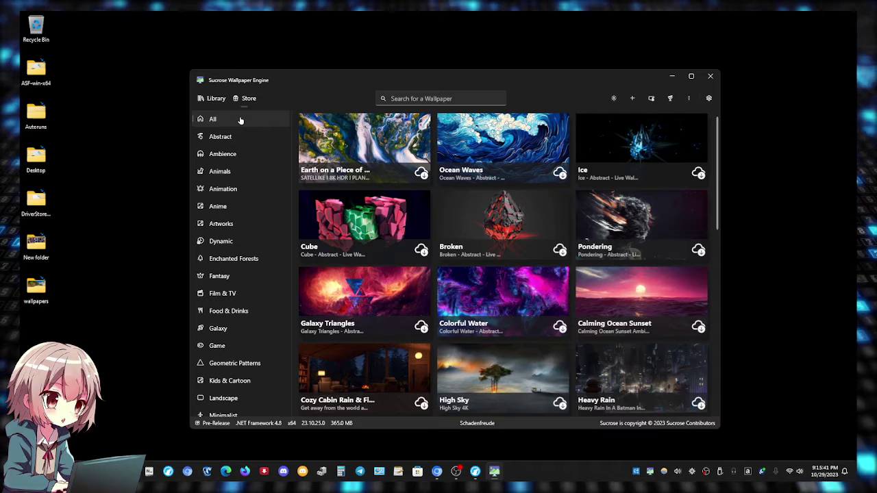
# Step: Browse the Store's Abstract, Ambience, Animals, Animation and Anime wallpaper categories
pyautogui.scroll(-2, 302, 133)
pyautogui.scroll(2, 302, 133)
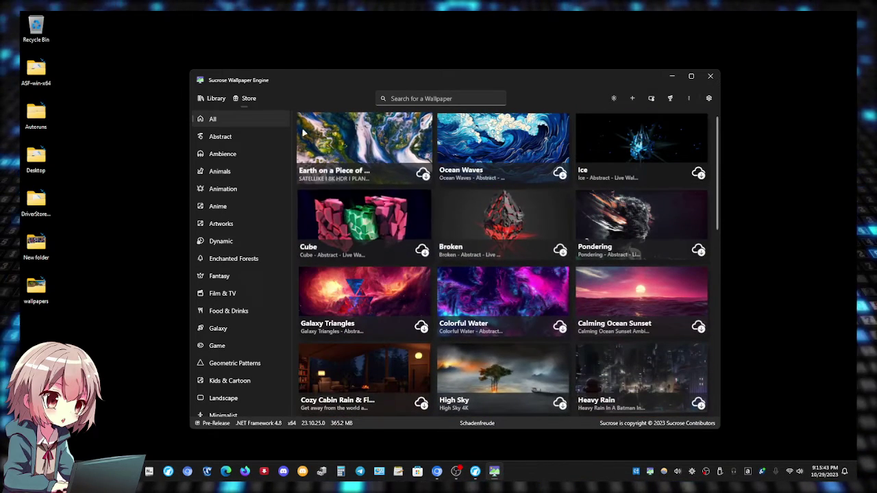
pyautogui.click(253, 139)
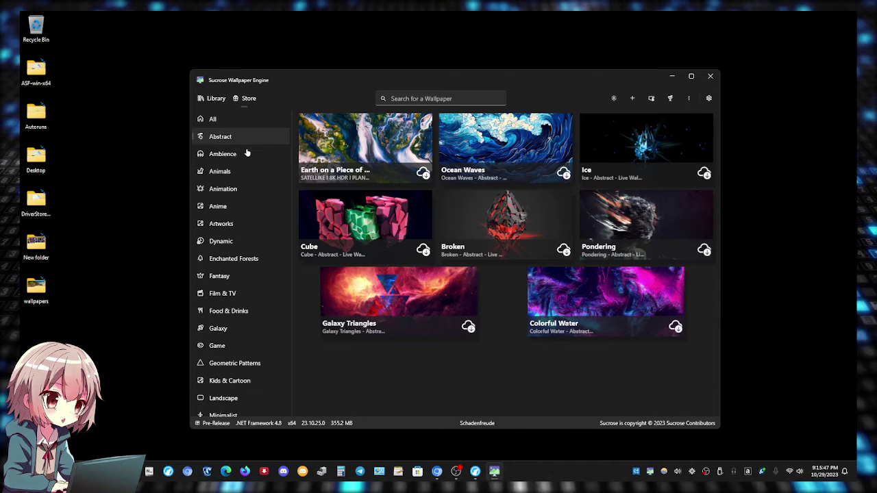
pyautogui.click(244, 155)
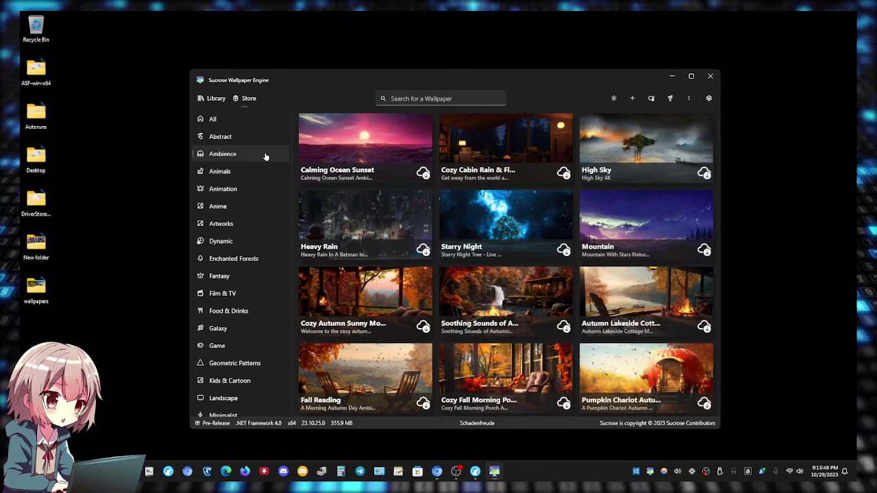
pyautogui.click(250, 172)
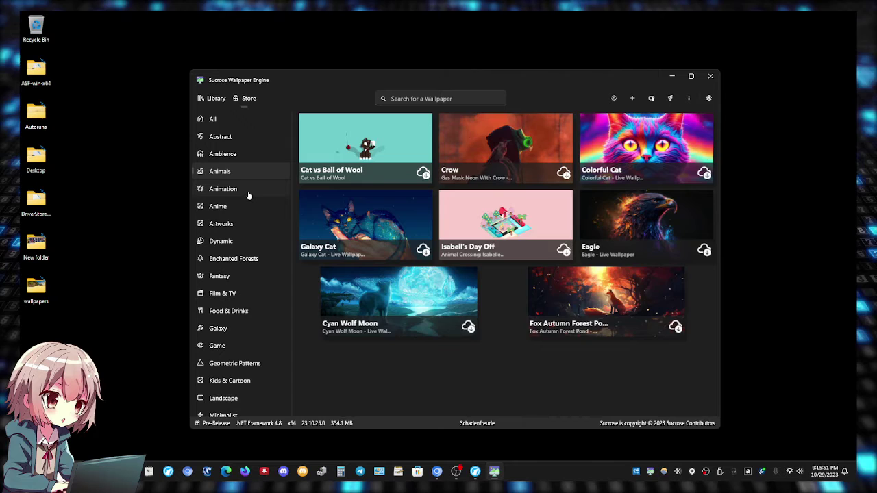
pyautogui.click(249, 195)
pyautogui.click(242, 209)
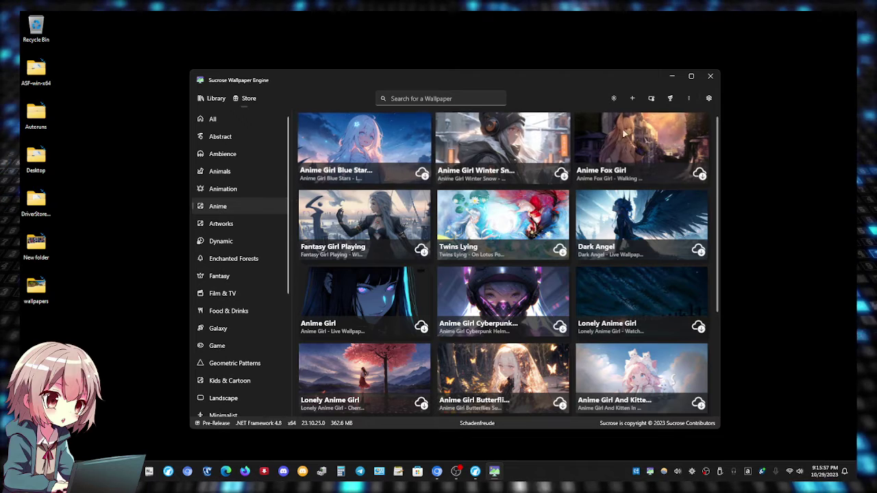
# Step: Browse the Artworks, Dynamic, Film & TV, Minimalist, RGB, Sky and Space wallpaper categories
pyautogui.click(237, 228)
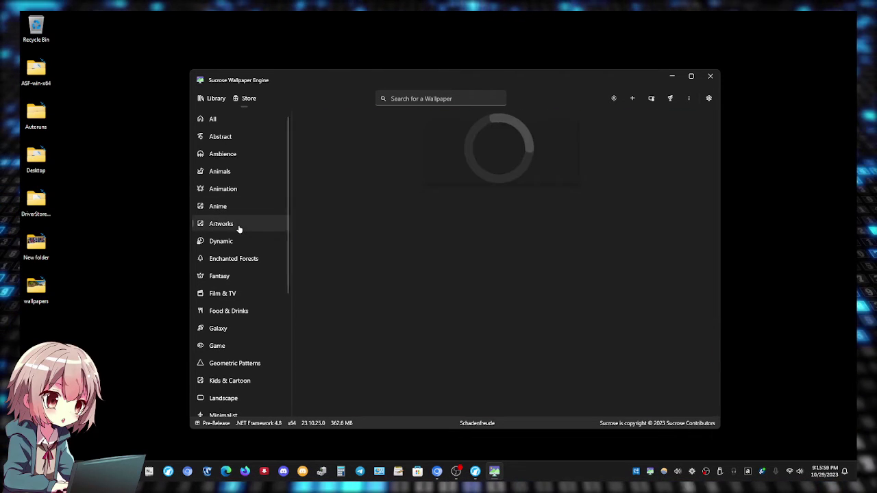
pyautogui.click(229, 243)
pyautogui.click(226, 293)
pyautogui.scroll(-3, 232, 301)
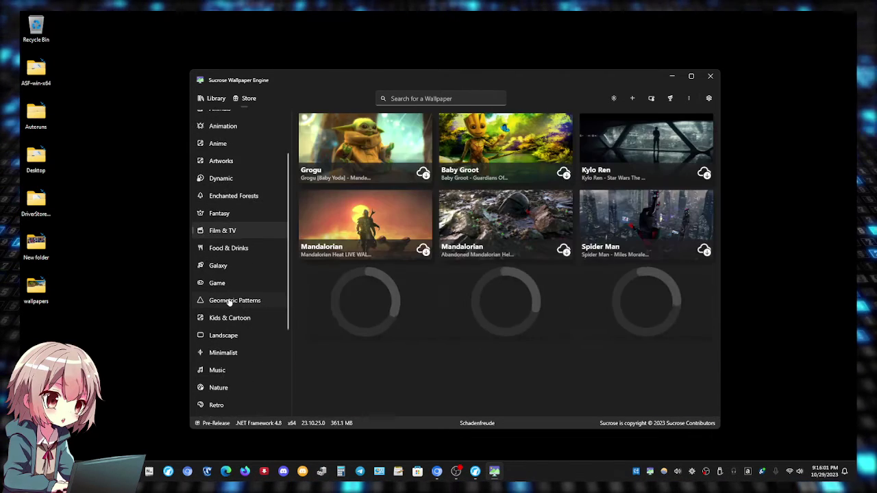
pyautogui.click(232, 312)
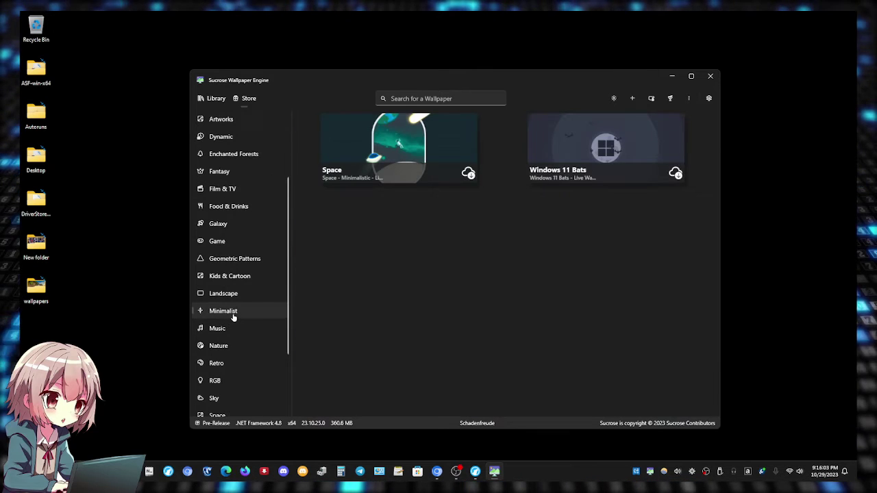
pyautogui.scroll(-1, 232, 319)
pyautogui.click(228, 339)
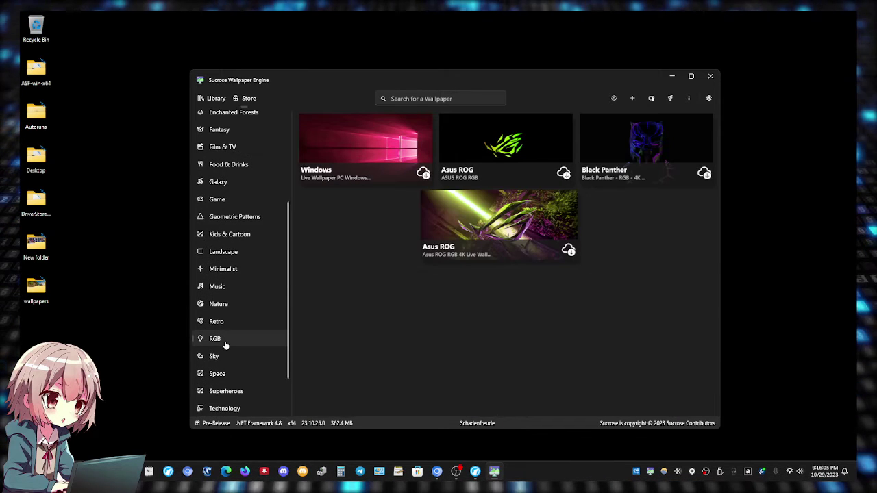
pyautogui.scroll(-1, 232, 334)
pyautogui.click(238, 315)
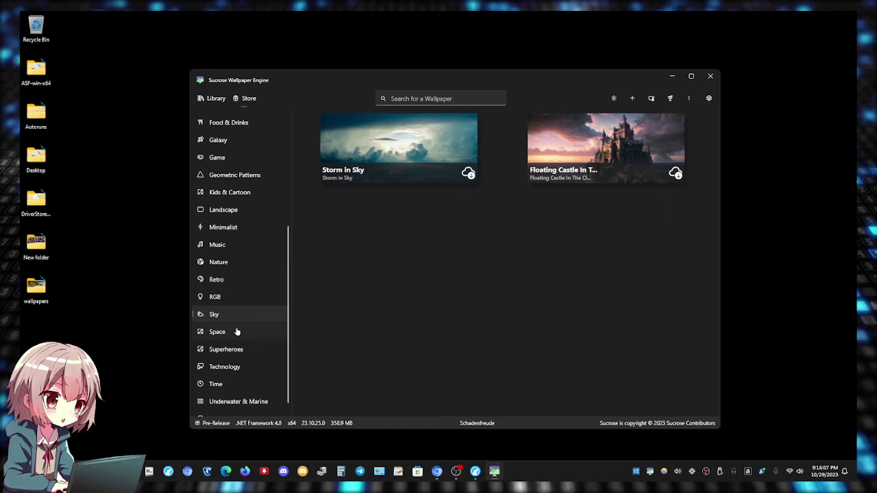
pyautogui.click(237, 332)
pyautogui.scroll(-1, 238, 336)
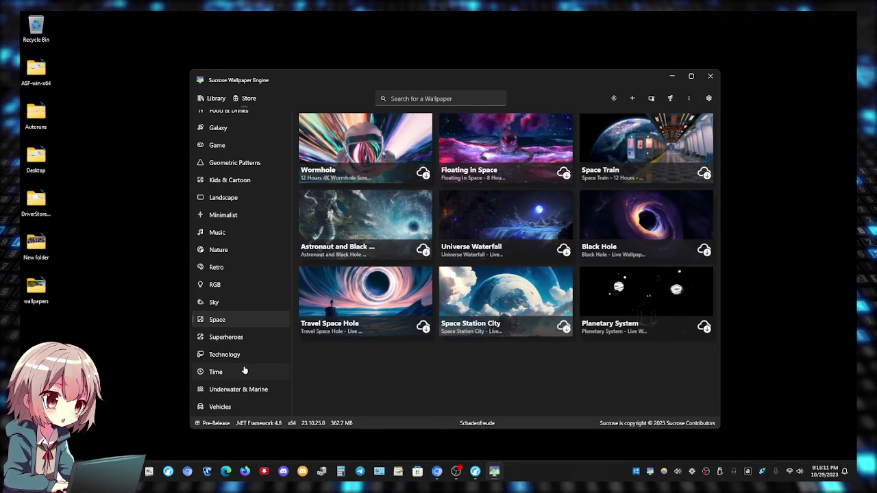
# Step: Return to the Animals category and download the Eagle live wallpaper
pyautogui.scroll(3, 244, 370)
pyautogui.scroll(2, 244, 371)
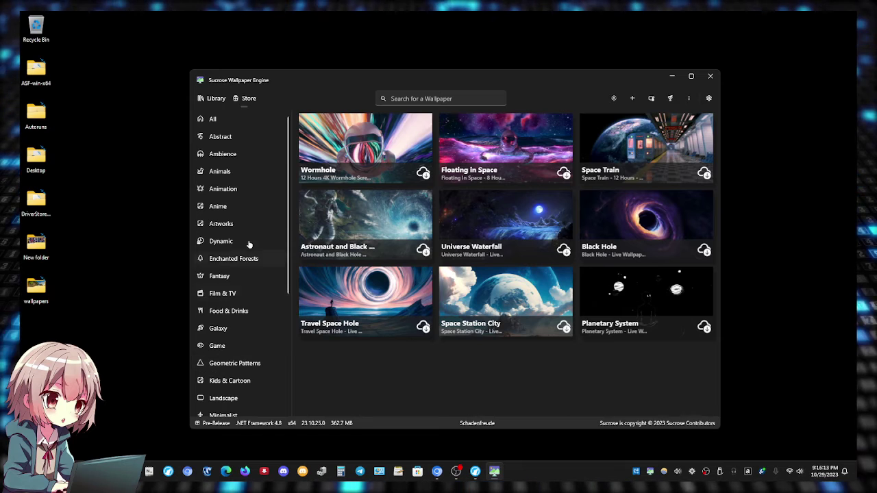
pyautogui.click(245, 173)
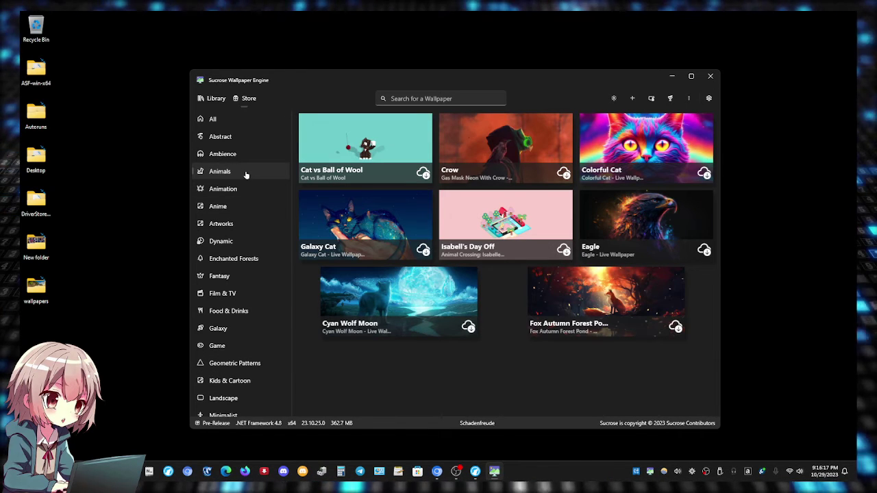
pyautogui.moveTo(467, 71); pyautogui.dragTo(443, 71)
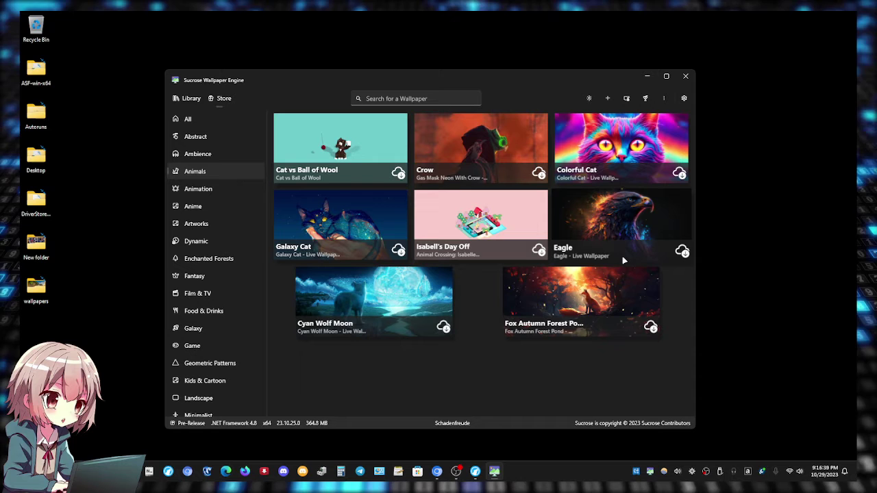
pyautogui.click(681, 251)
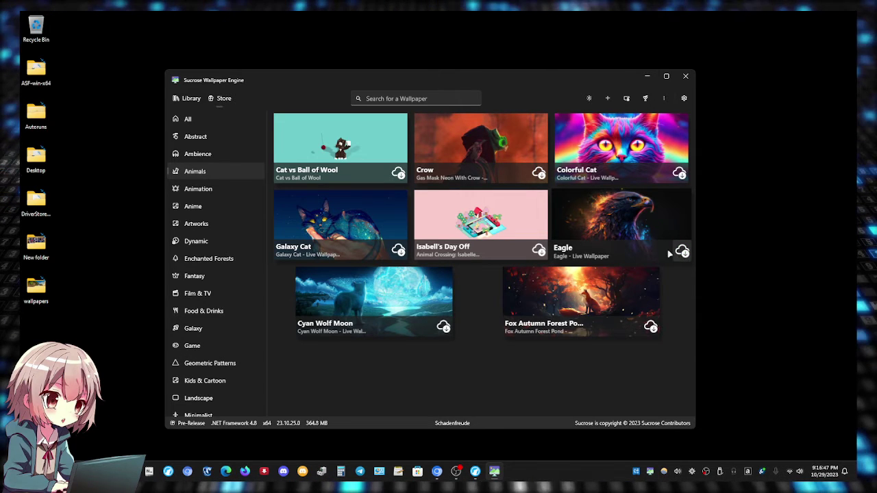
# Step: Open the Library and delete the duplicate Eagle theme
pyautogui.click(191, 98)
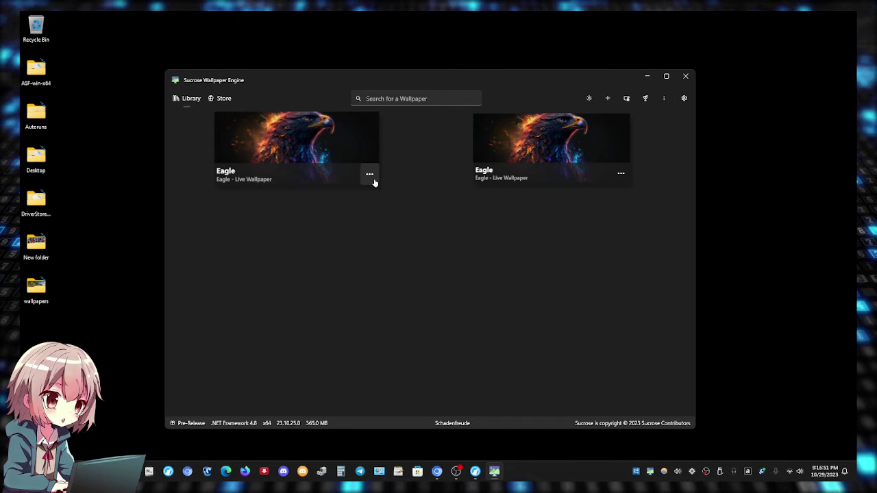
pyautogui.click(366, 174)
pyautogui.click(397, 271)
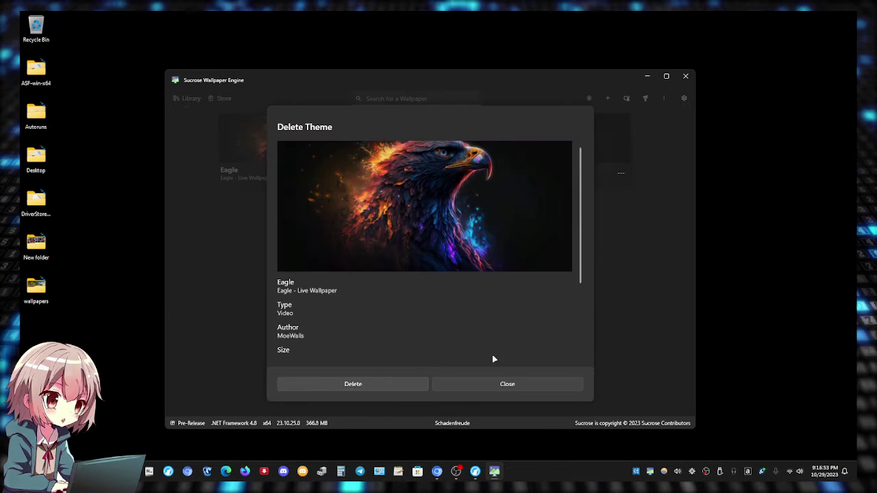
pyautogui.click(403, 382)
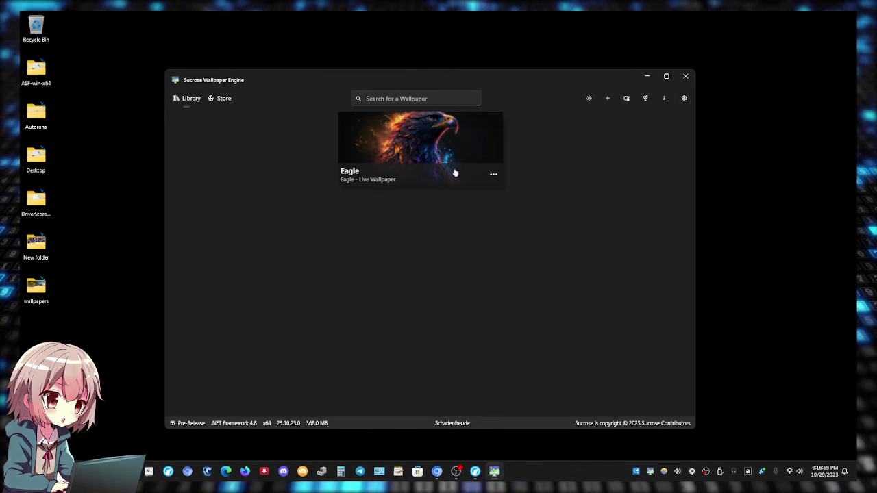
# Step: Use the Eagle theme as the live wallpaper, minimize the window to view it on the desktop, and restore the window
pyautogui.click(494, 175)
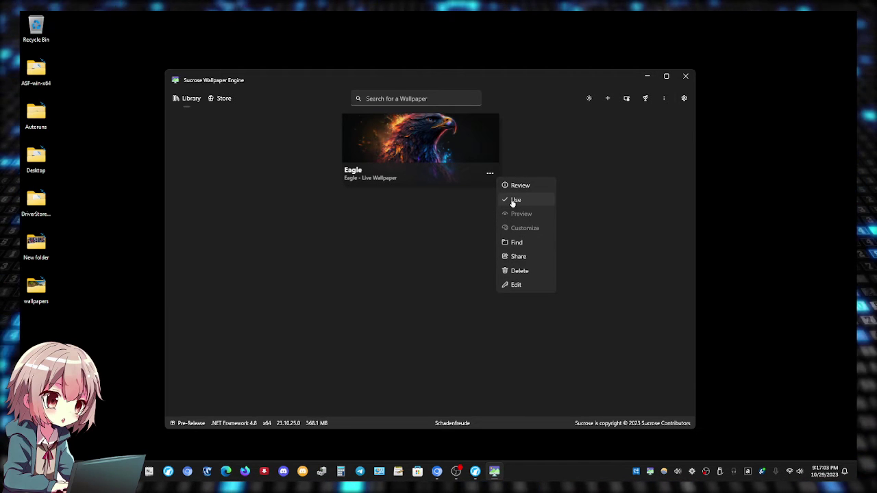
pyautogui.click(513, 201)
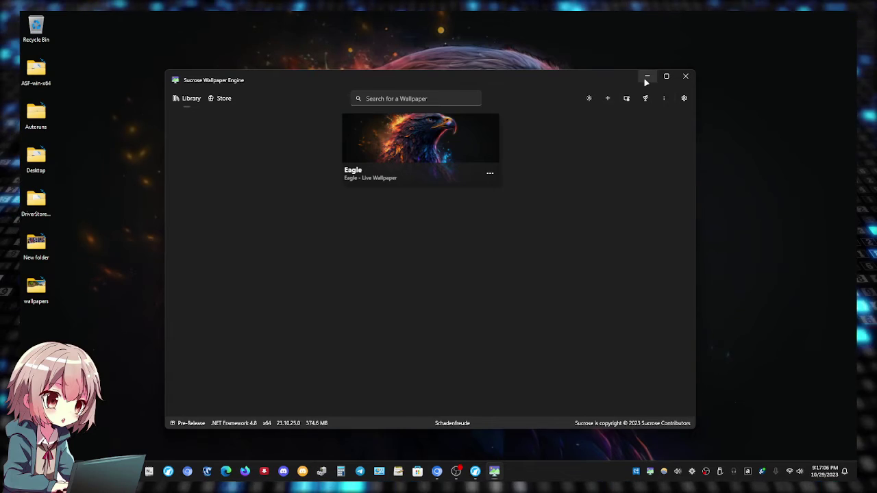
pyautogui.click(646, 79)
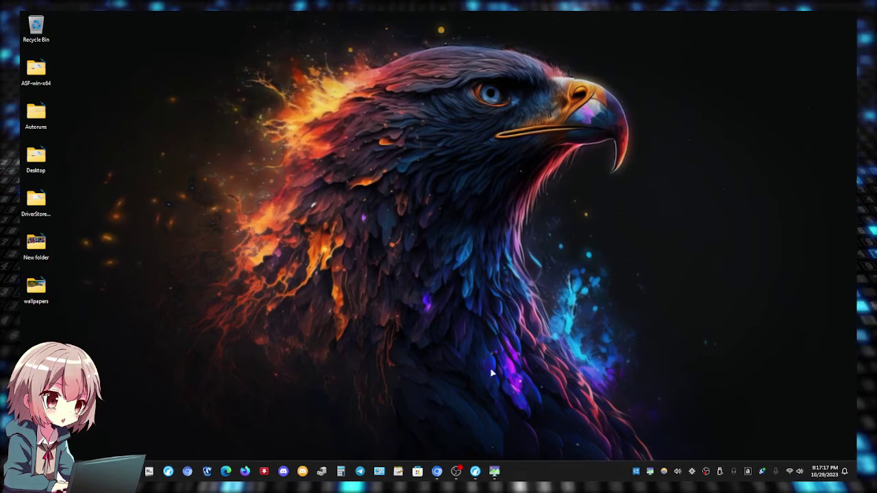
pyautogui.moveTo(494, 472)
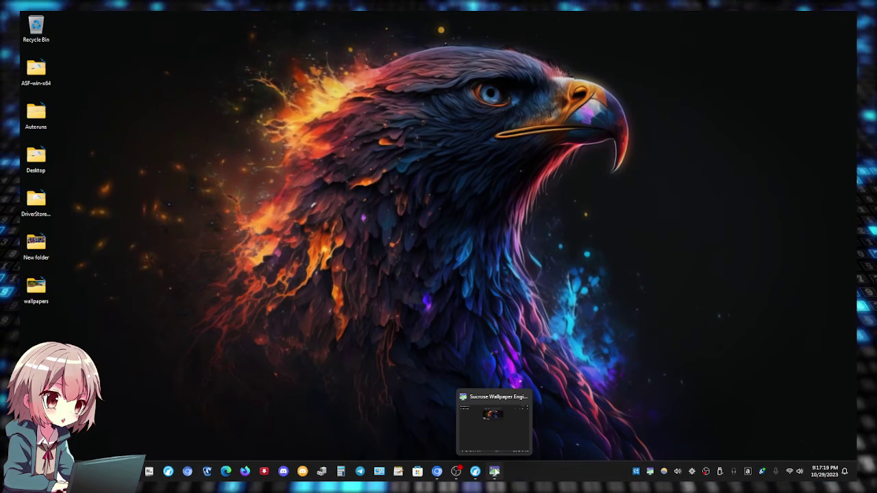
pyautogui.click(494, 471)
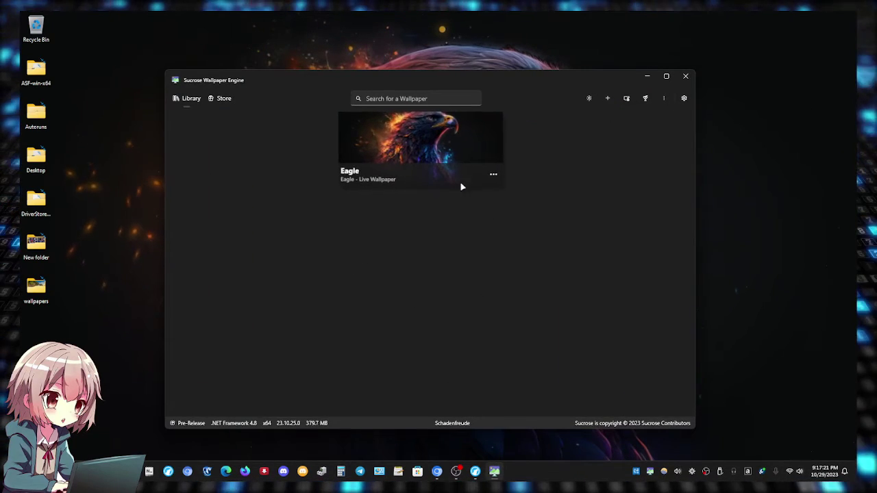
# Step: Switch the app to its light theme, then review the available theme formats in the Create Theme dialog and close it
pyautogui.click(587, 98)
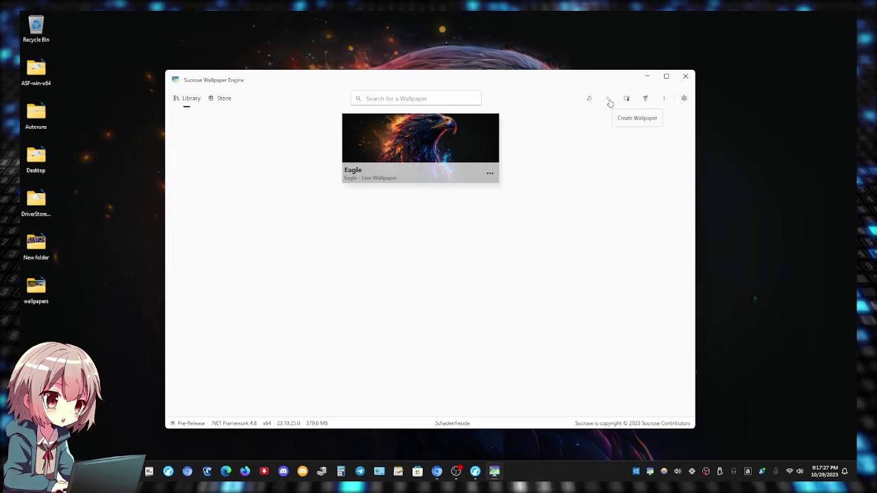
pyautogui.click(609, 101)
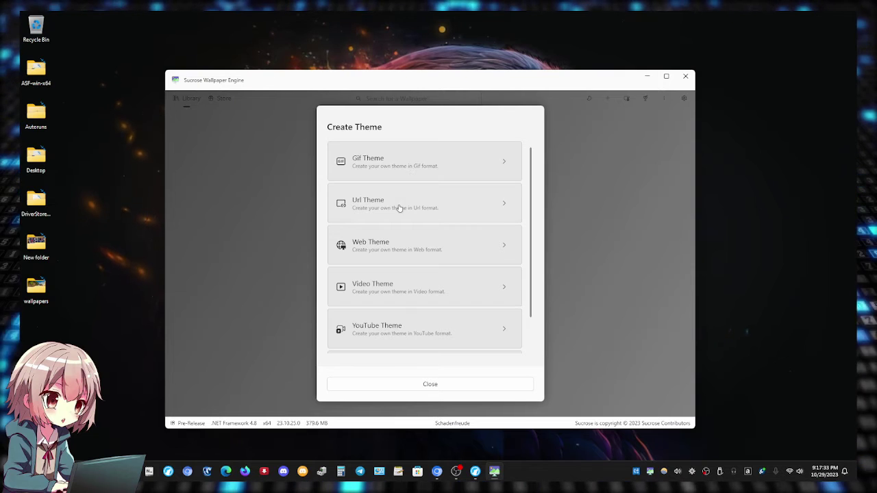
pyautogui.scroll(-1, 400, 208)
pyautogui.scroll(-1, 394, 219)
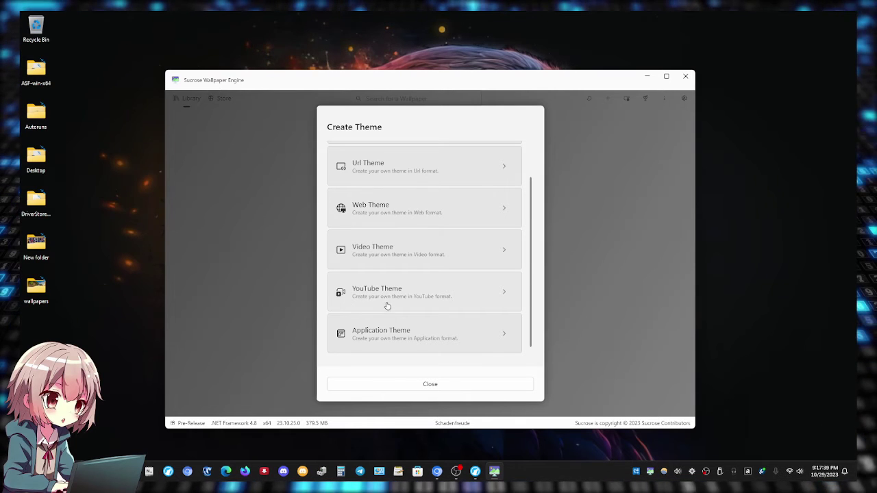
pyautogui.scroll(2, 387, 335)
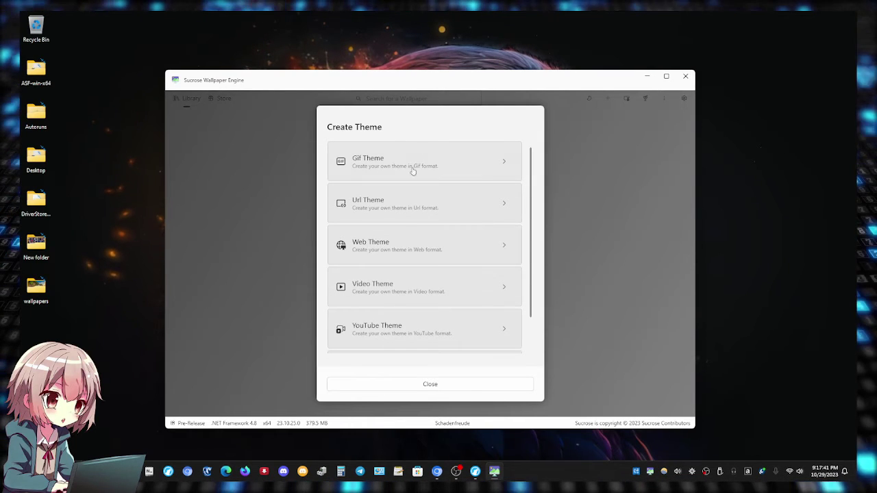
pyautogui.click(409, 387)
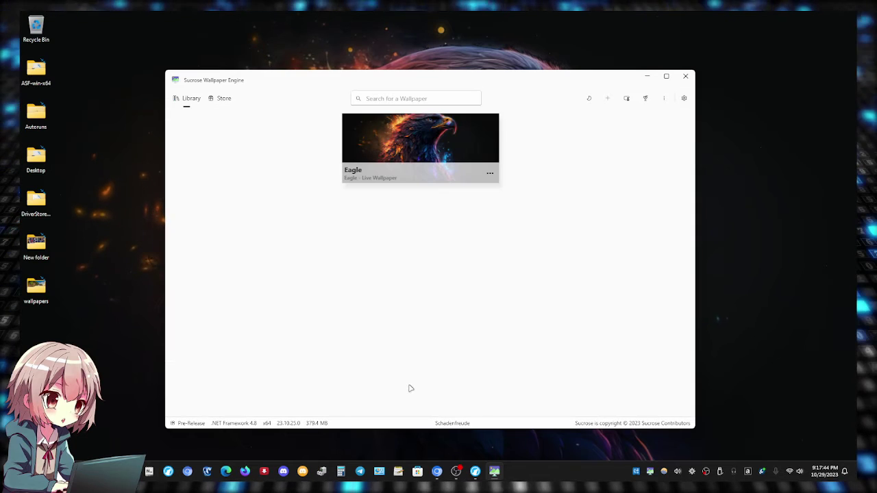
# Step: Try the Expand Across Screens and Duplicate Same Wallpaper placement modes in Display Preferences, then restore Selected Screen Only and close the dialog
pyautogui.click(626, 99)
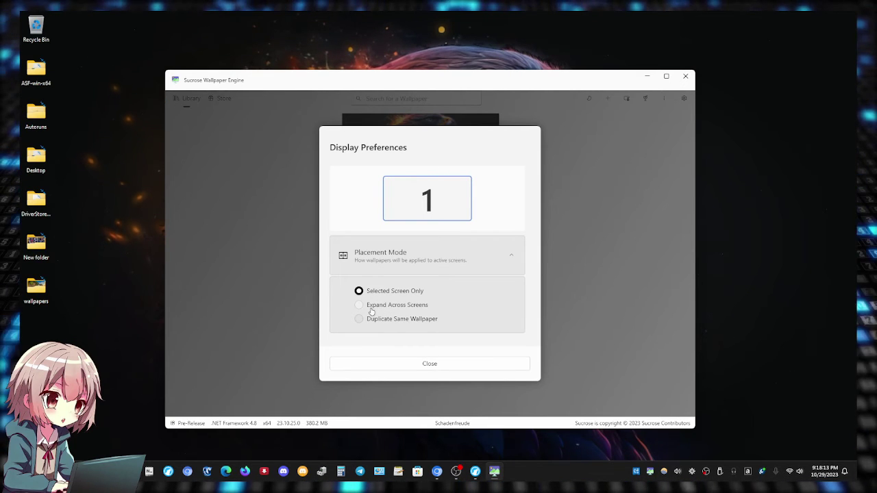
pyautogui.click(371, 312)
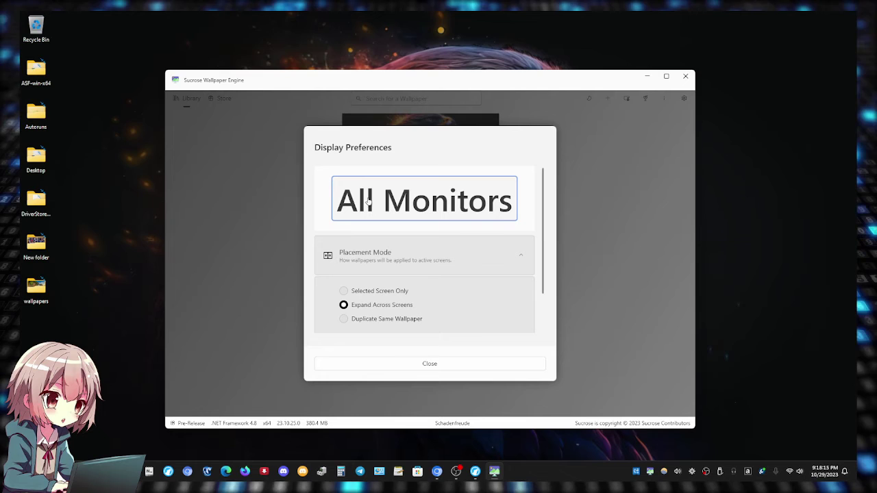
pyautogui.click(365, 319)
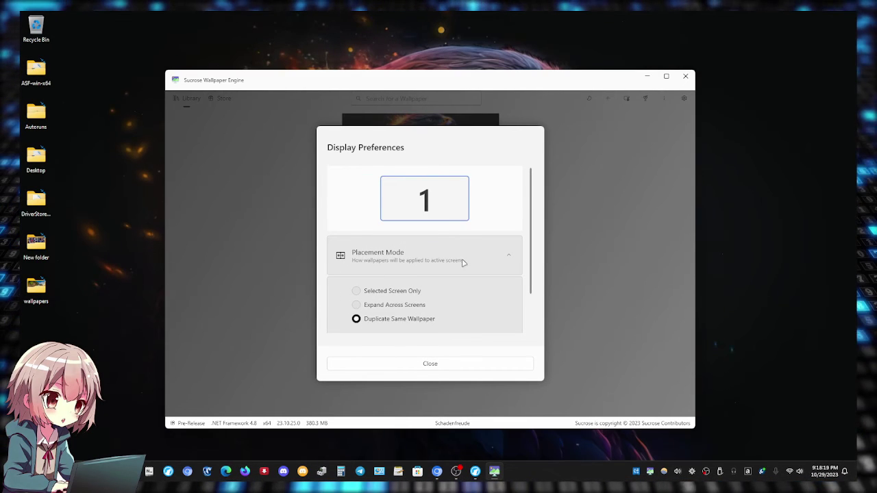
pyautogui.scroll(-1, 463, 262)
pyautogui.scroll(1, 431, 277)
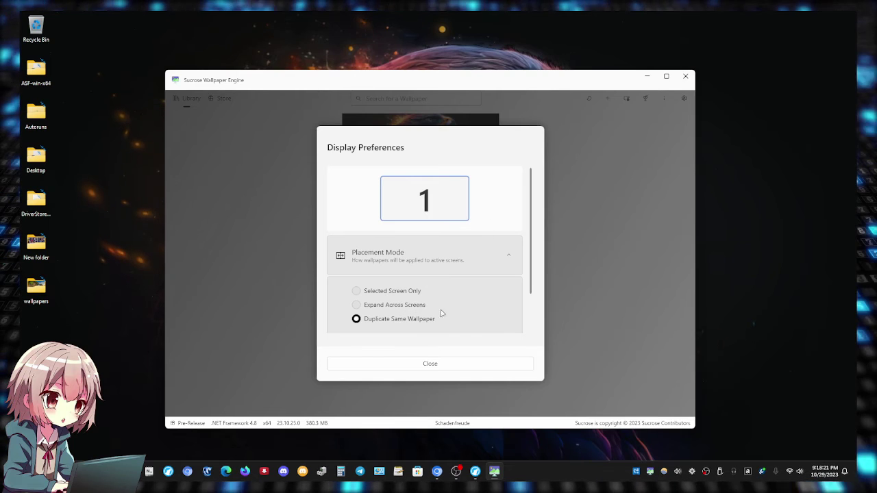
pyautogui.click(394, 292)
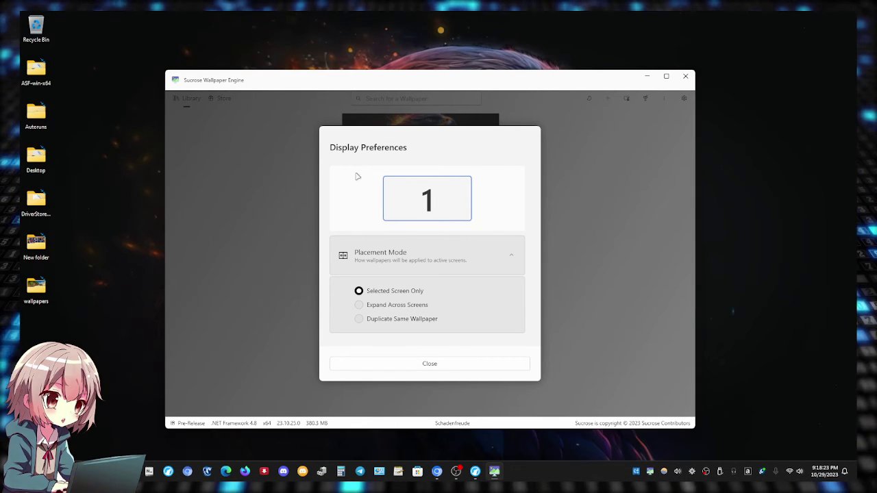
pyautogui.click(416, 365)
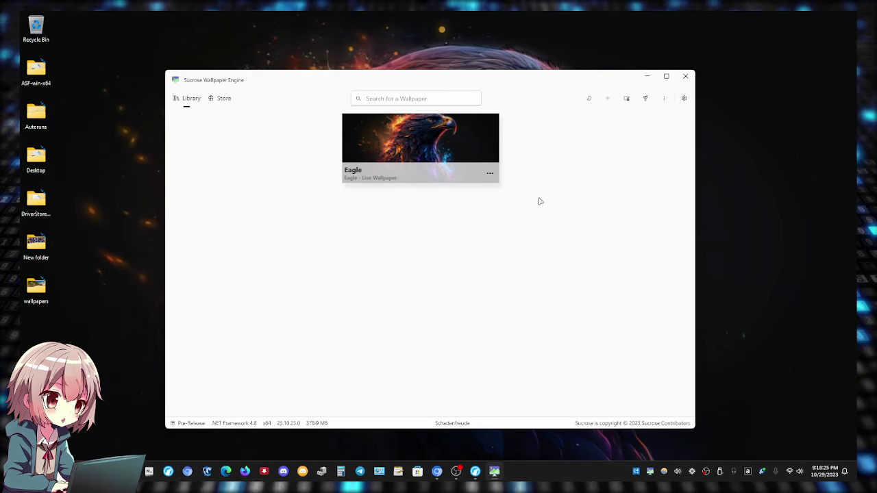
# Step: Look through the Store's Enchanted Forests and Dynamic categories and download the Forest dynamic wallpaper
pyautogui.click(222, 99)
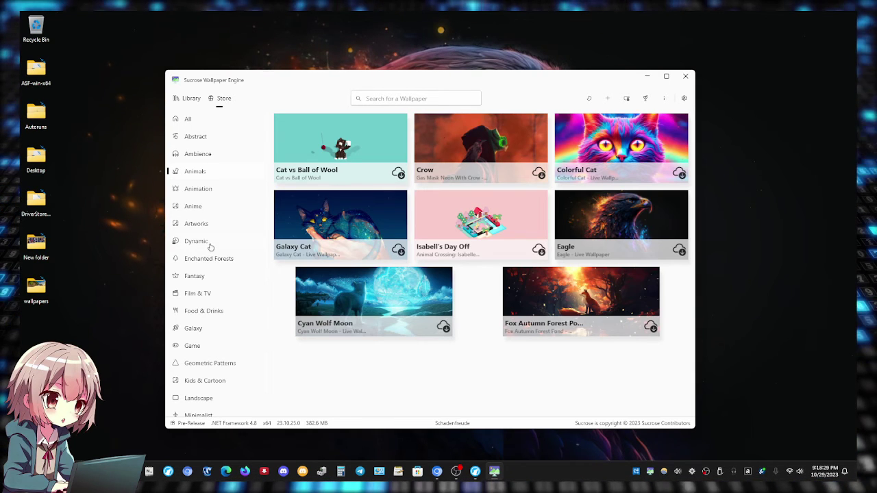
pyautogui.click(204, 261)
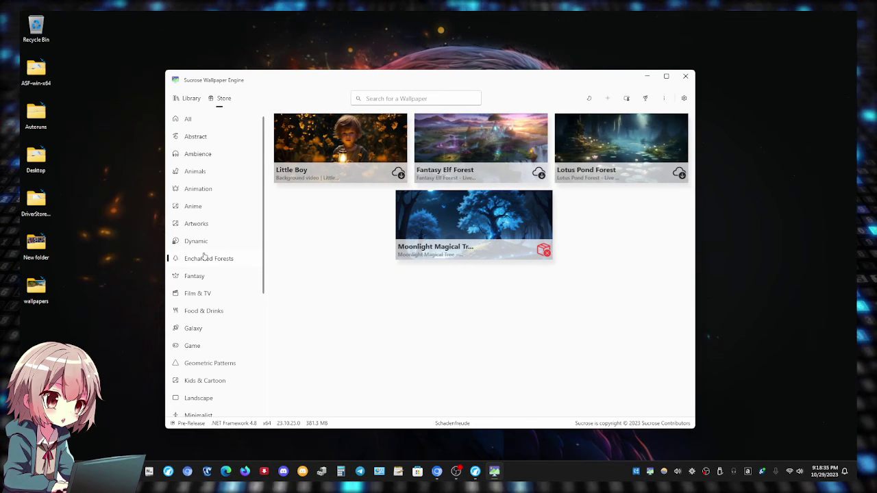
pyautogui.click(239, 239)
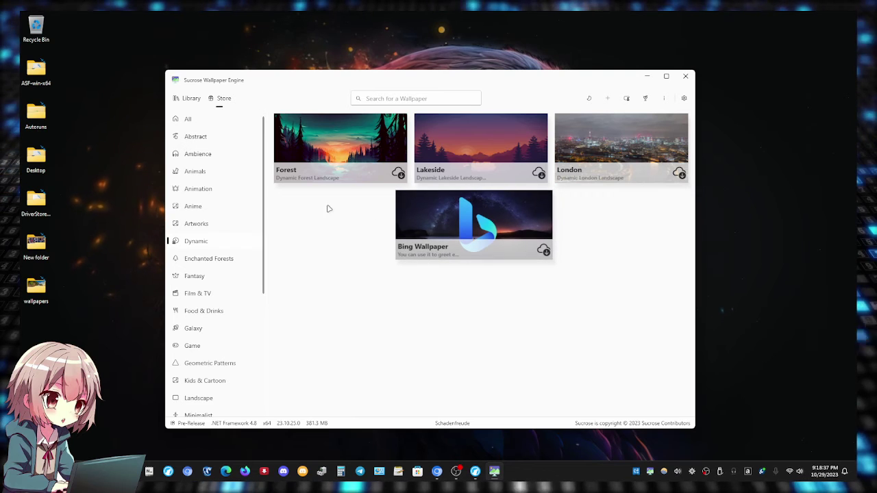
pyautogui.click(398, 173)
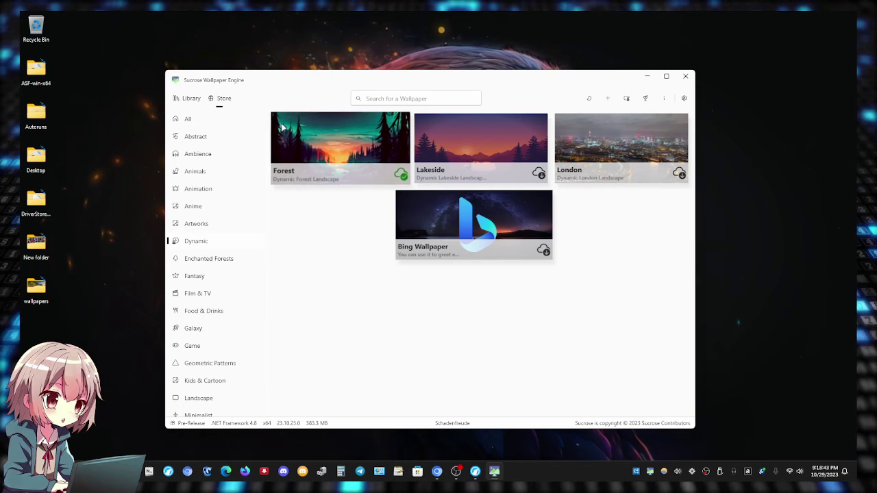
# Step: Use the Forest theme from the Library as the live wallpaper, minimize the window to view it on the desktop, and restore the window
pyautogui.click(191, 98)
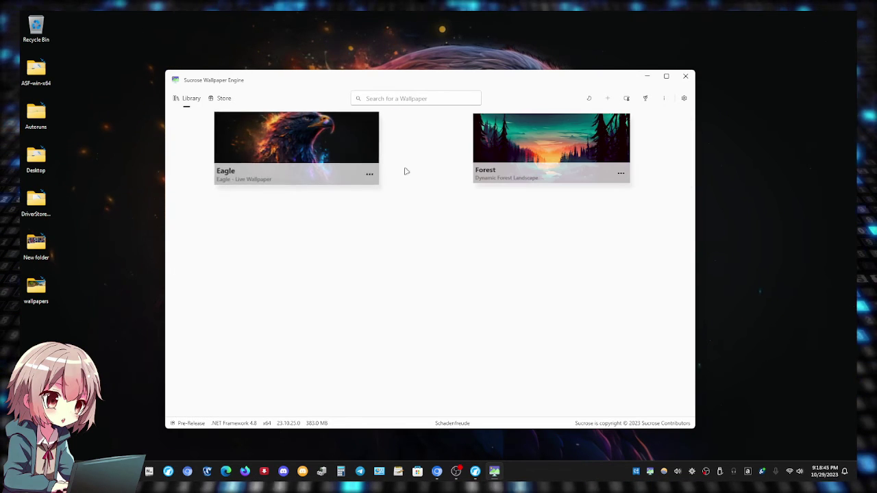
pyautogui.click(620, 173)
pyautogui.click(634, 198)
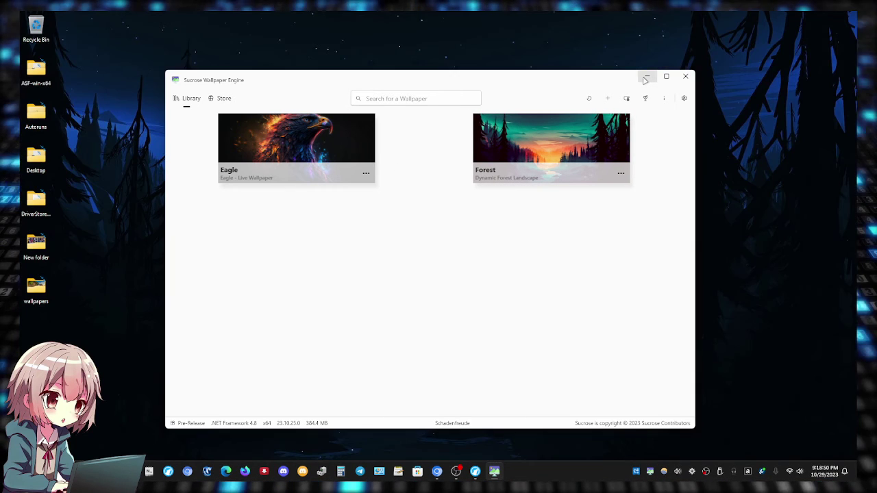
pyautogui.click(645, 77)
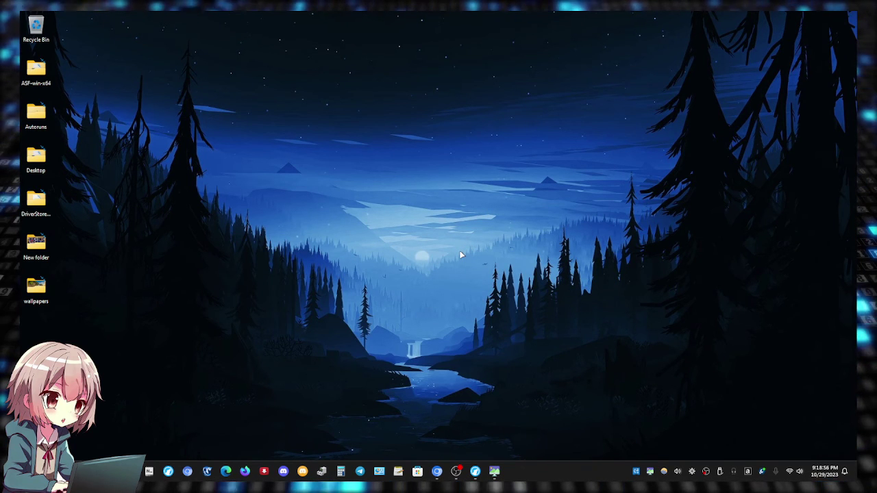
pyautogui.click(496, 472)
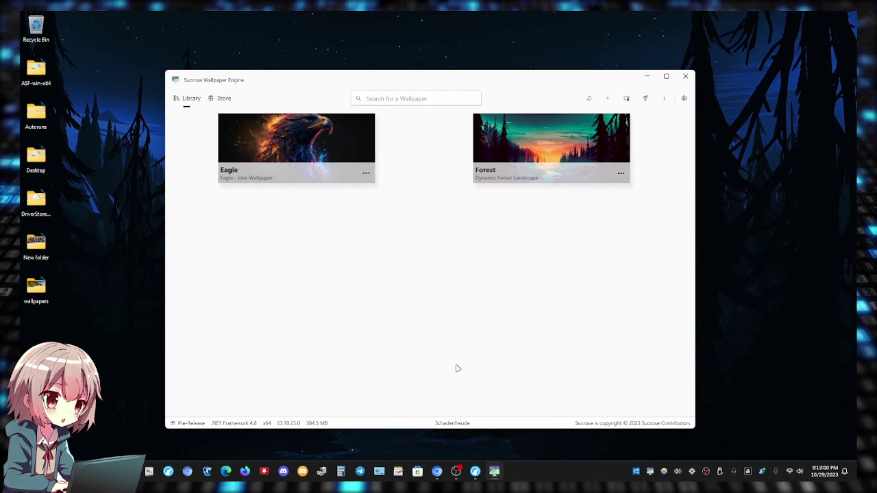
# Step: Switch to the browser's Sucrose GitHub page and return to the beginning of the README
pyautogui.click(474, 471)
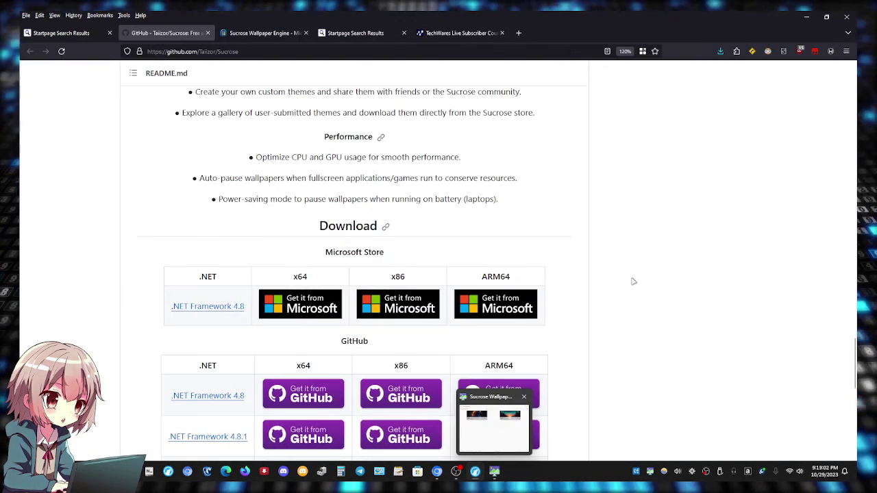
pyautogui.moveTo(856, 329); pyautogui.dragTo(849, 187)
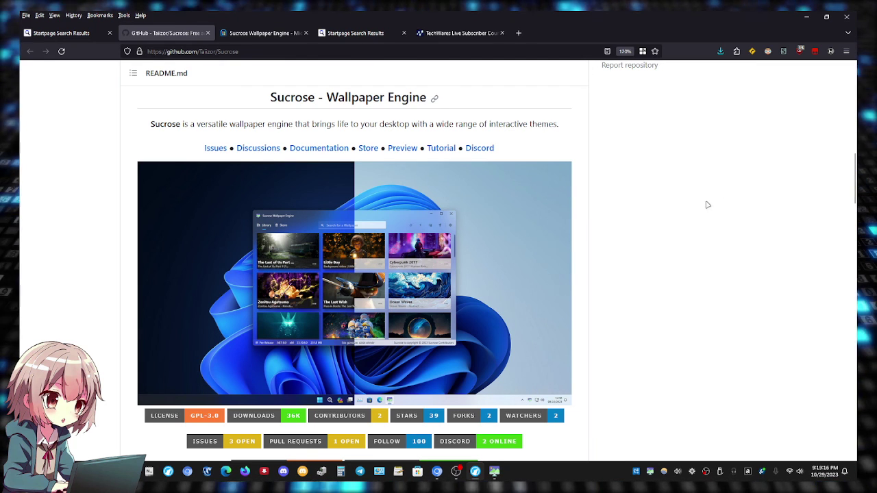
pyautogui.moveTo(455, 471)
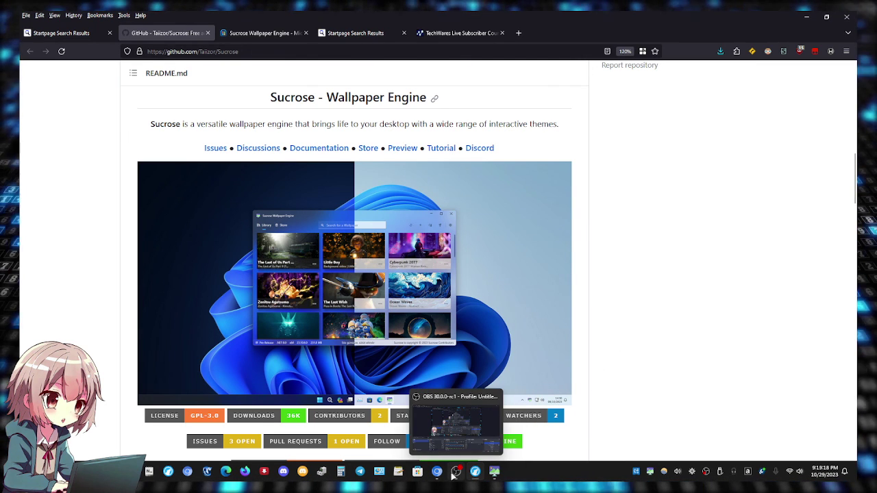